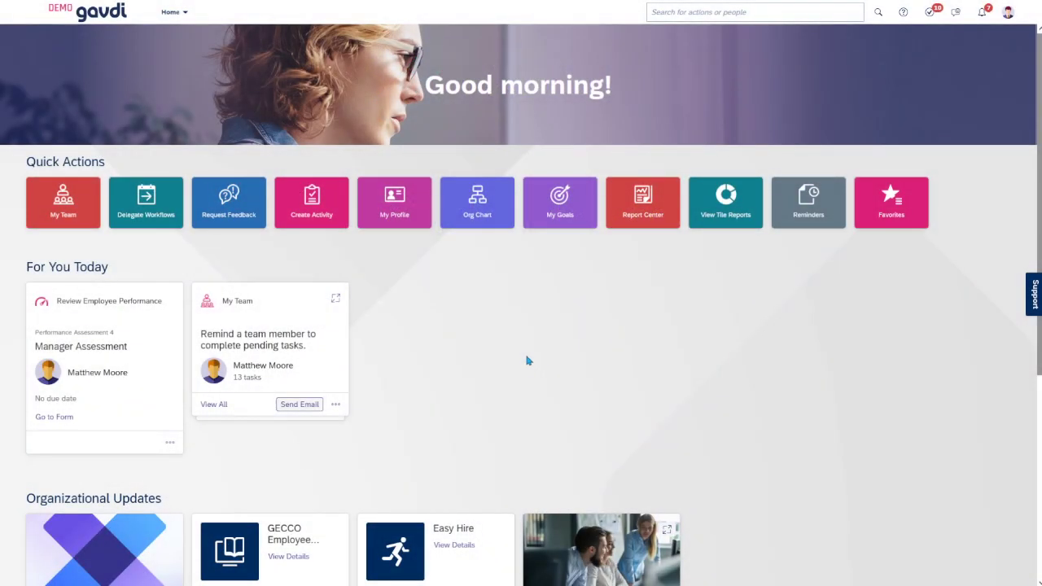
Step: Open the Document Management Dashboard and go to the signed-in employee's own documents
scroll(504, 342, "down", 2)
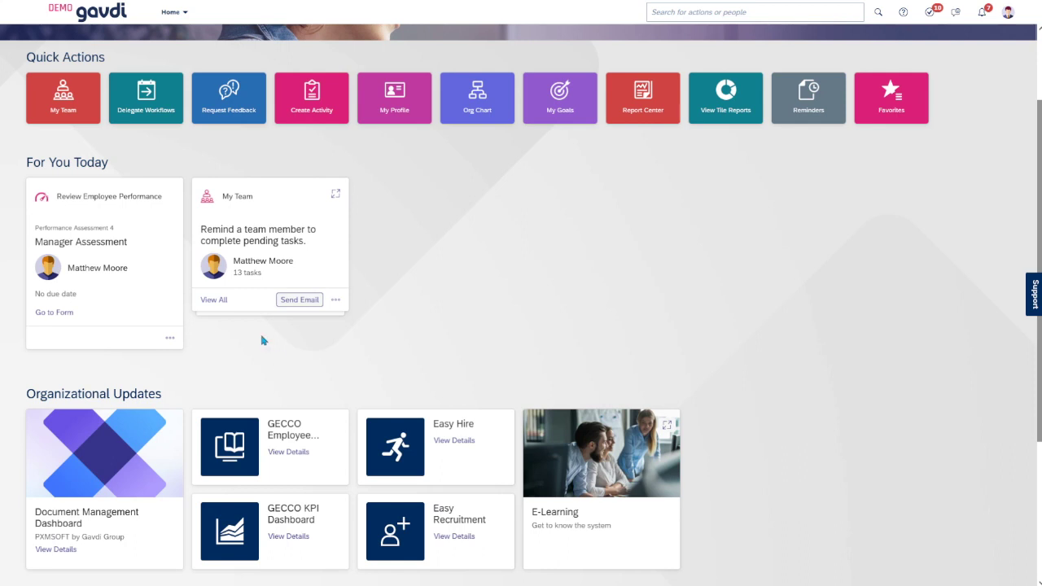
left_click(184, 13)
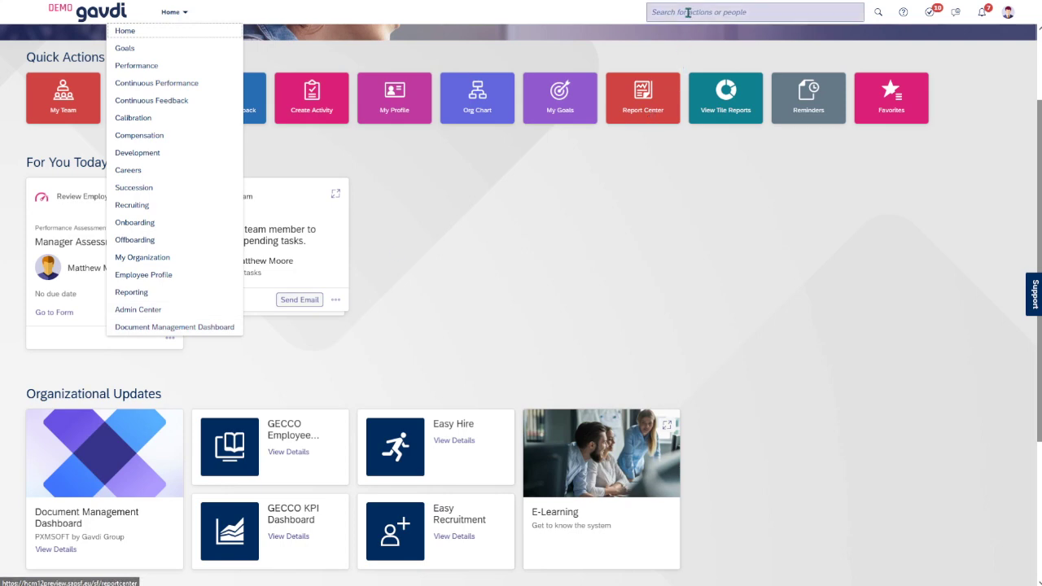
left_click(515, 197)
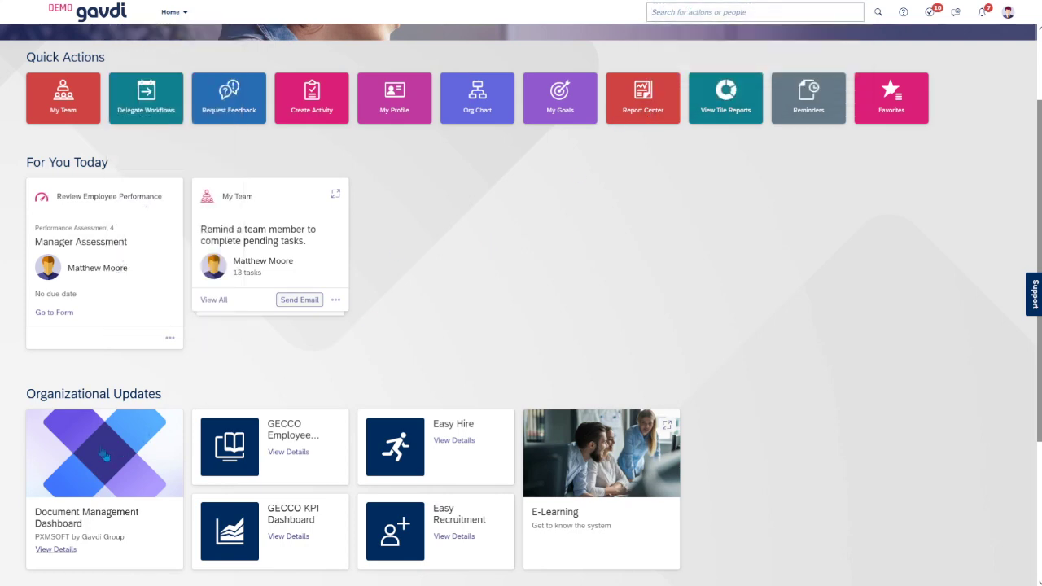
scroll(104, 457, "down", 2)
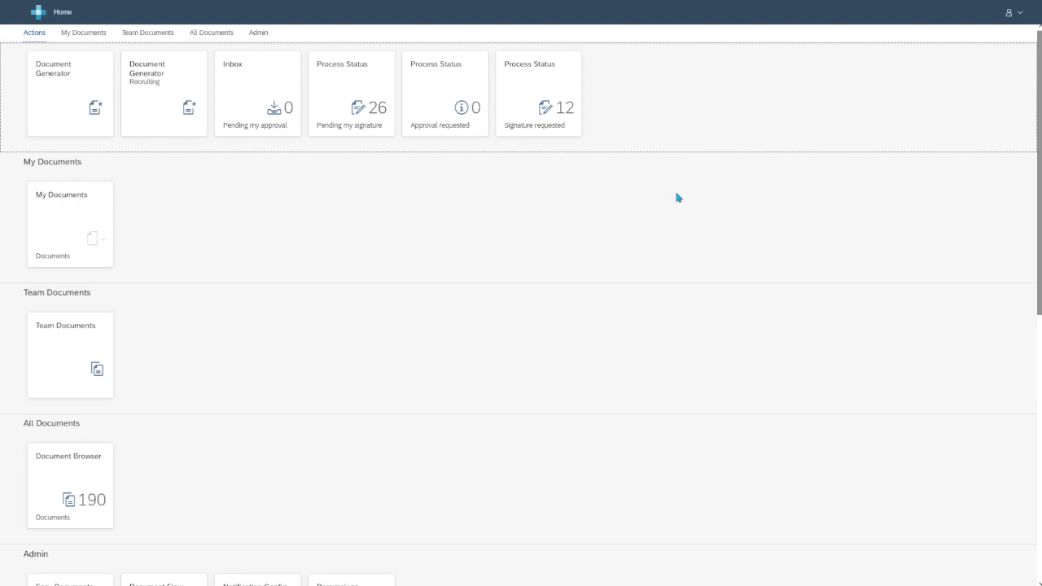
left_click(79, 236)
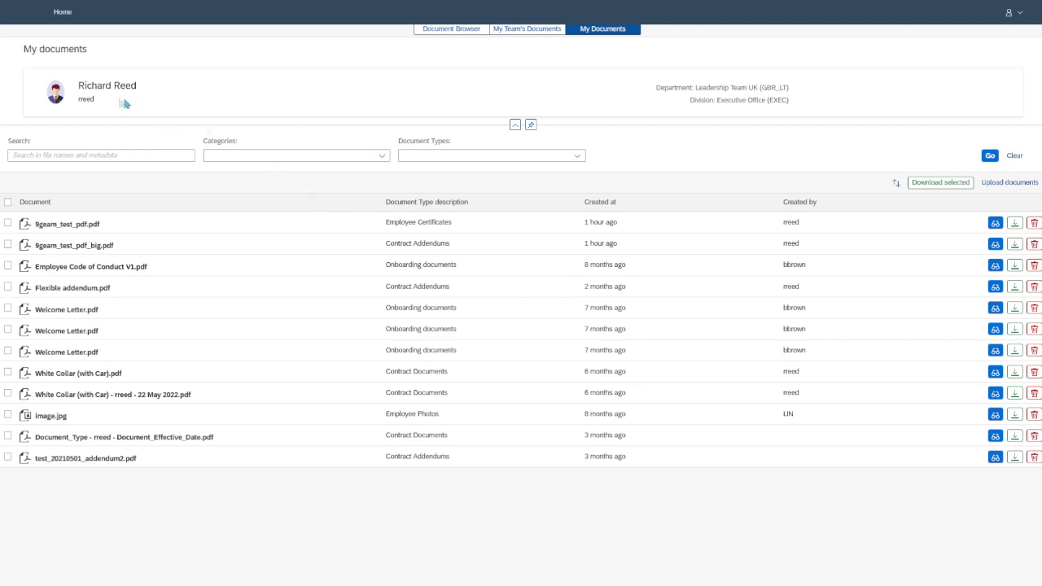
Step: Review the employee's identity, department and division details above the personal document list
left_click_drag(100, 100, 80, 88)
left_click(747, 100)
left_click_drag(694, 87, 758, 105)
left_click(665, 164)
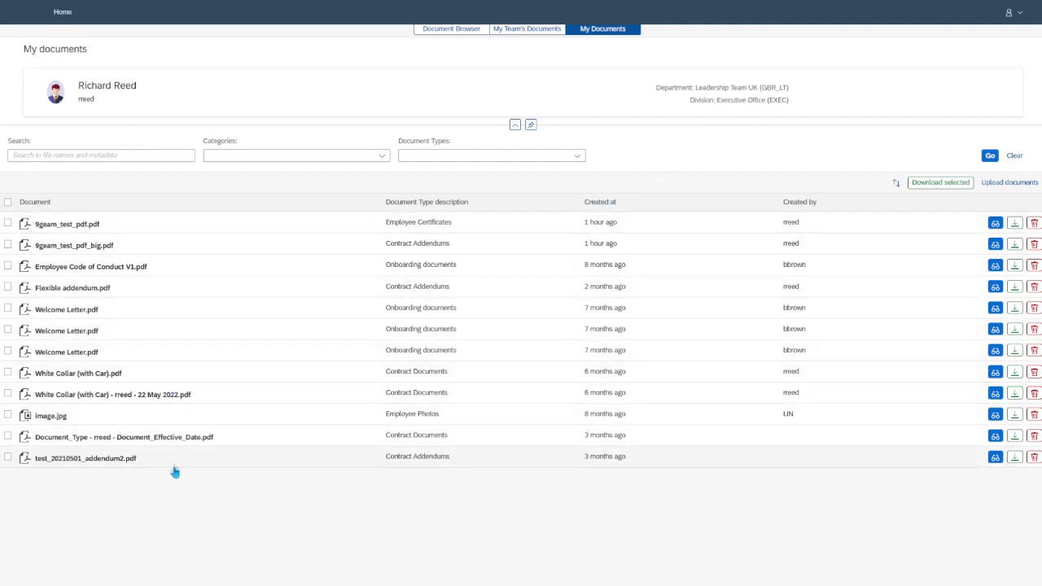
Step: Examine the file search and the available category and document type filters, leaving all of them unset
left_click(127, 154)
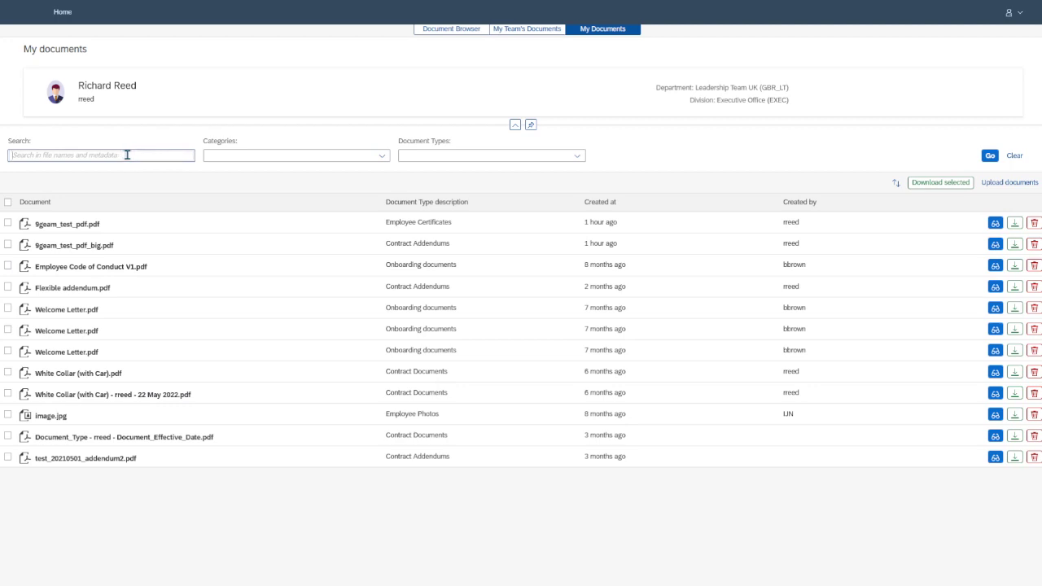
left_click(382, 157)
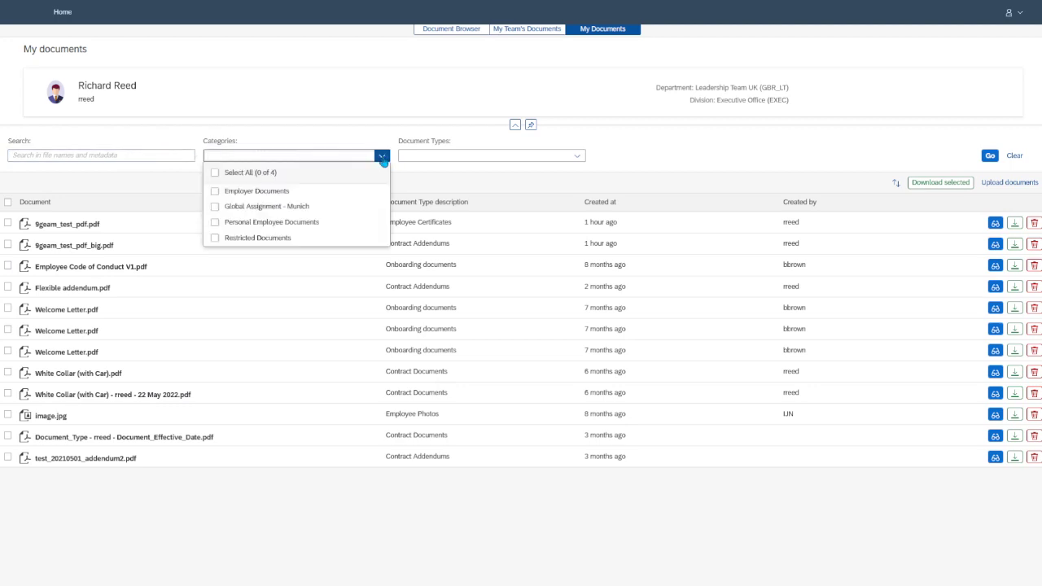
left_click(544, 155)
left_click(577, 157)
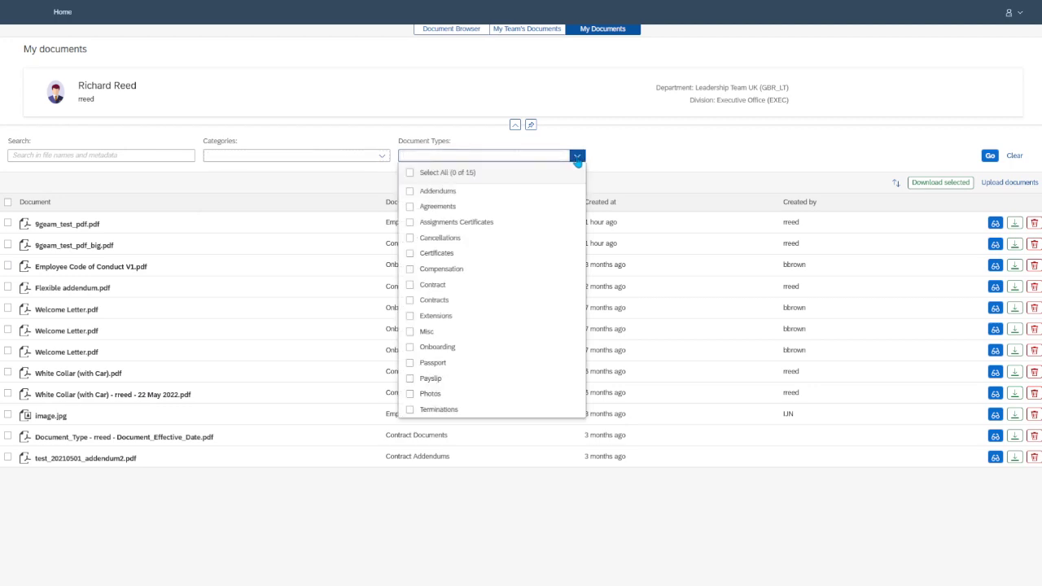
left_click(382, 157)
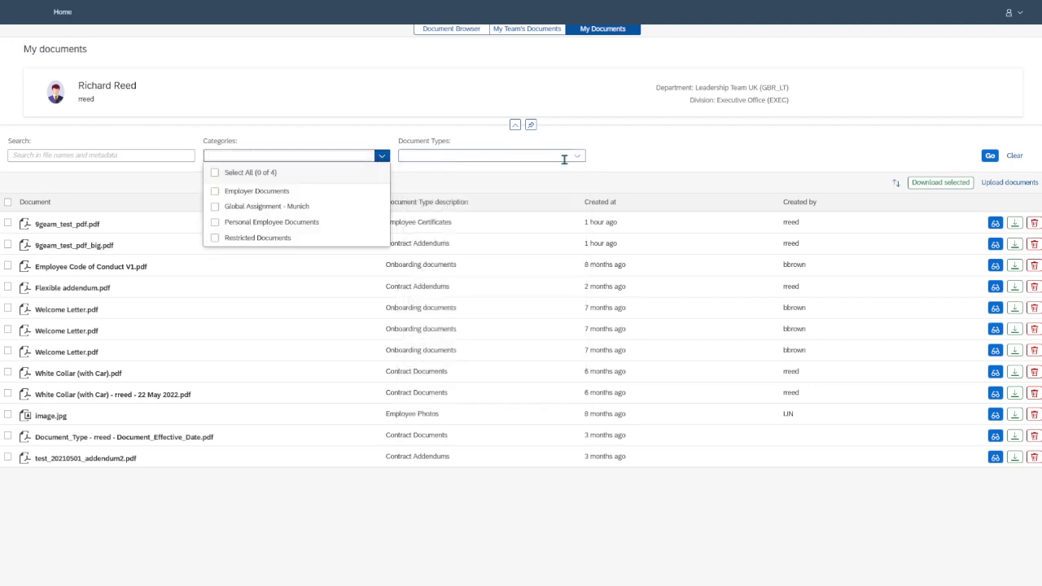
left_click(577, 157)
left_click(715, 163)
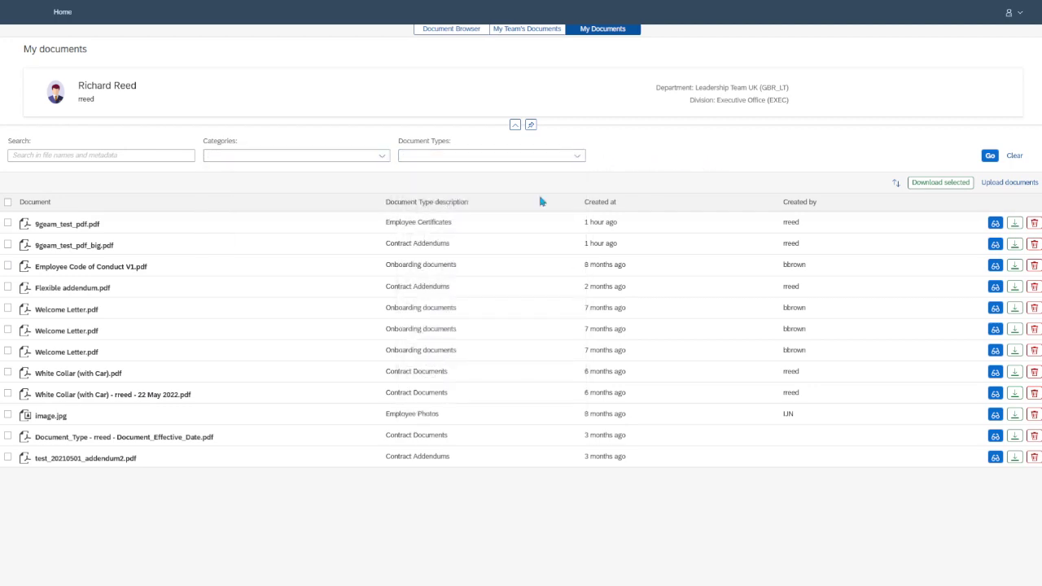
left_click(7, 224)
left_click(7, 244)
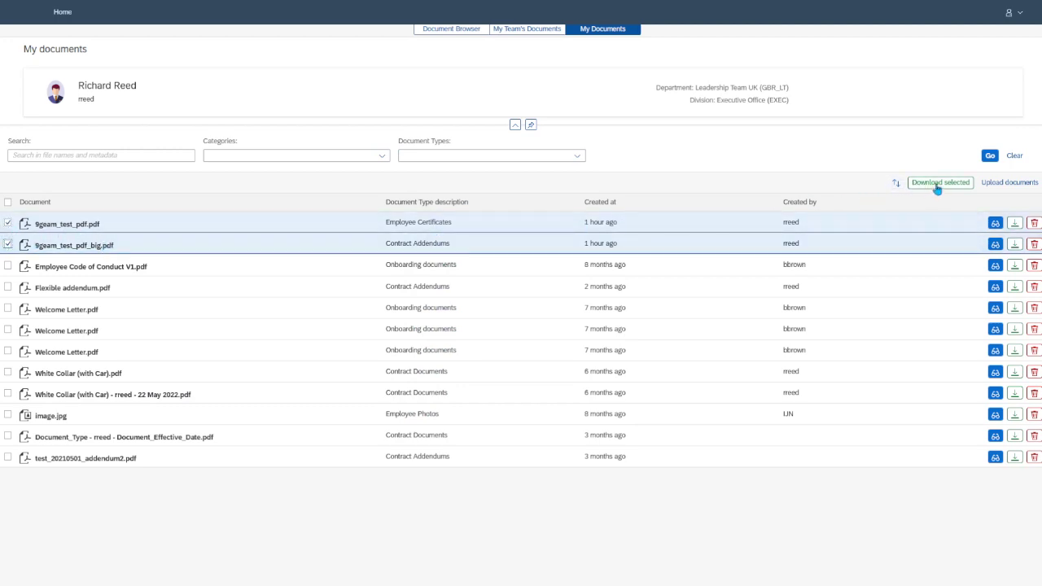
left_click(7, 244)
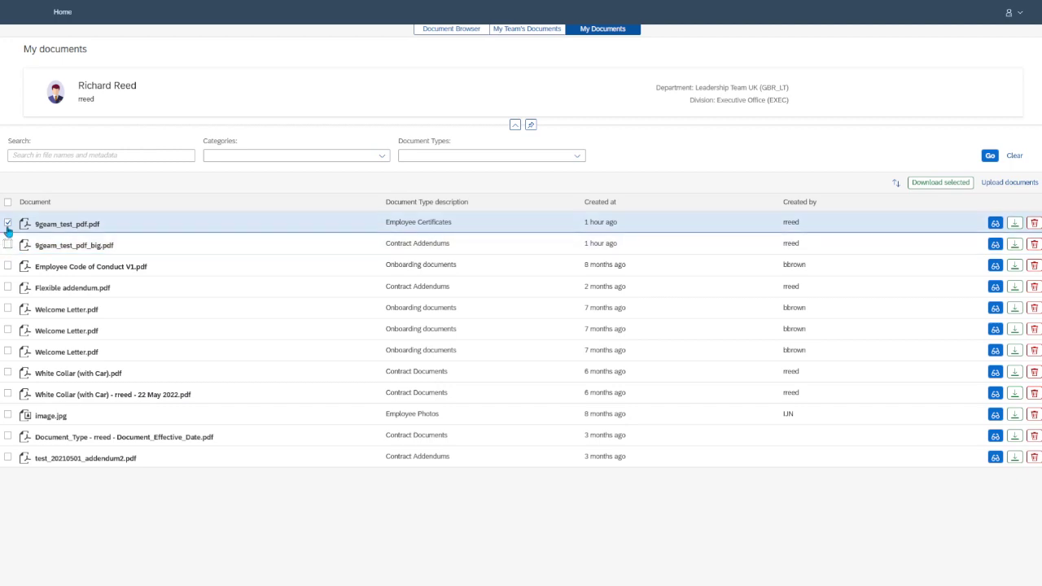
left_click(7, 225)
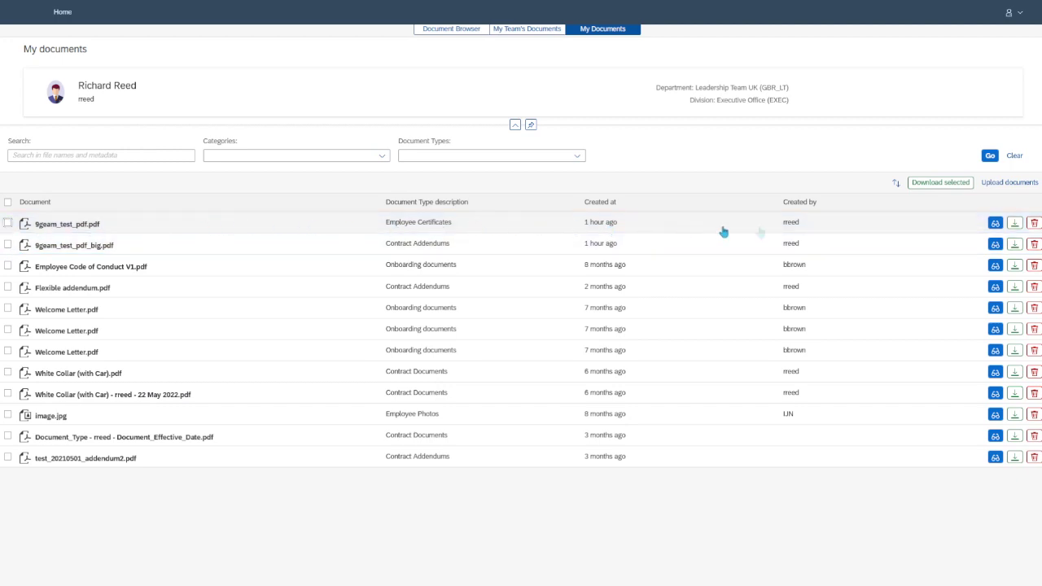
Step: Preview 9geam_test_pdf.pdf from the personal document list and close the preview
left_click(994, 223)
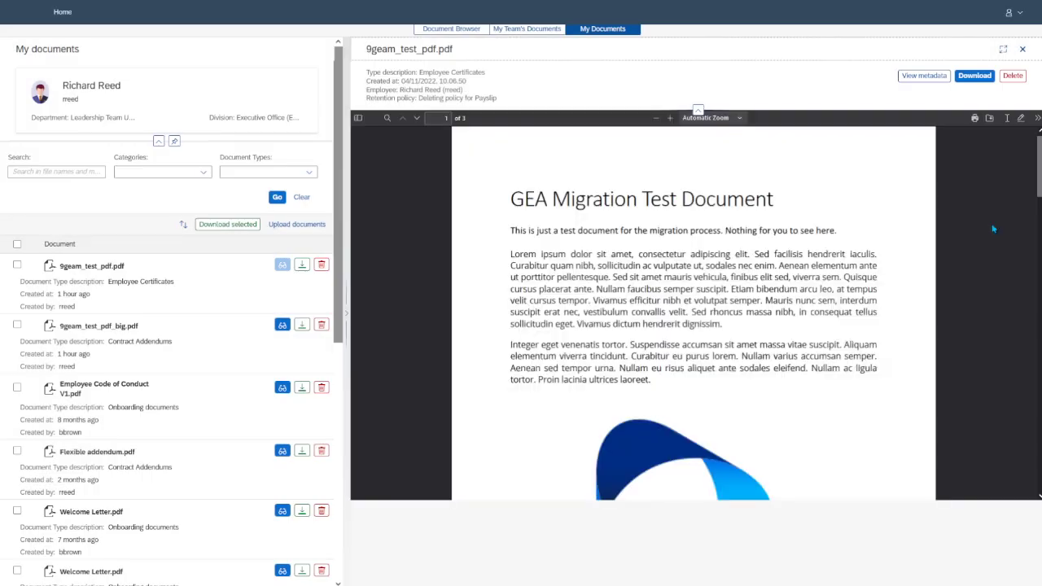
left_click(1022, 48)
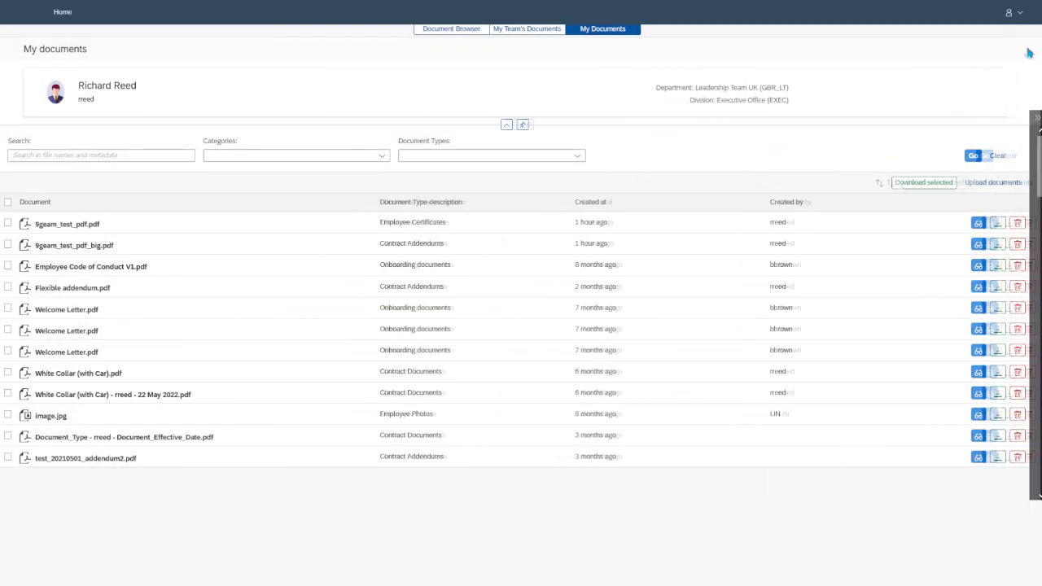
Step: Start a document upload with the category Personal Employee Documents and the document type Certificates
left_click(1001, 183)
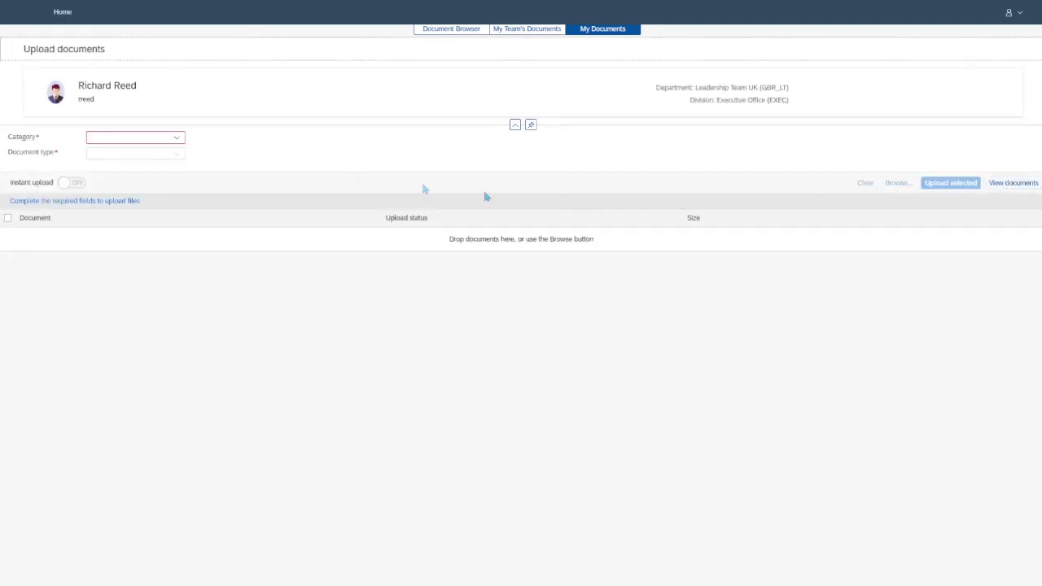
left_click(178, 139)
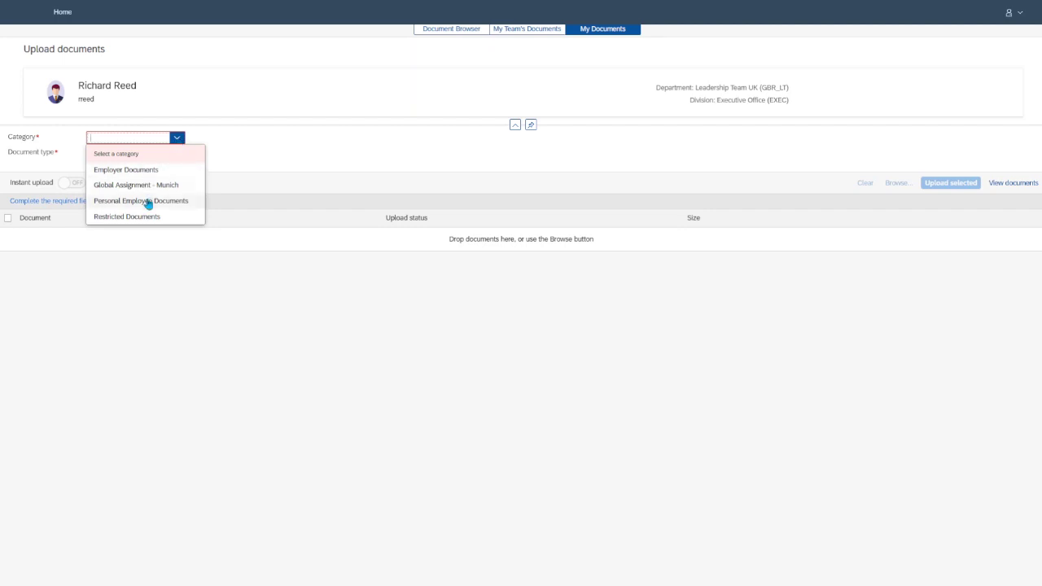
left_click(149, 201)
left_click(177, 156)
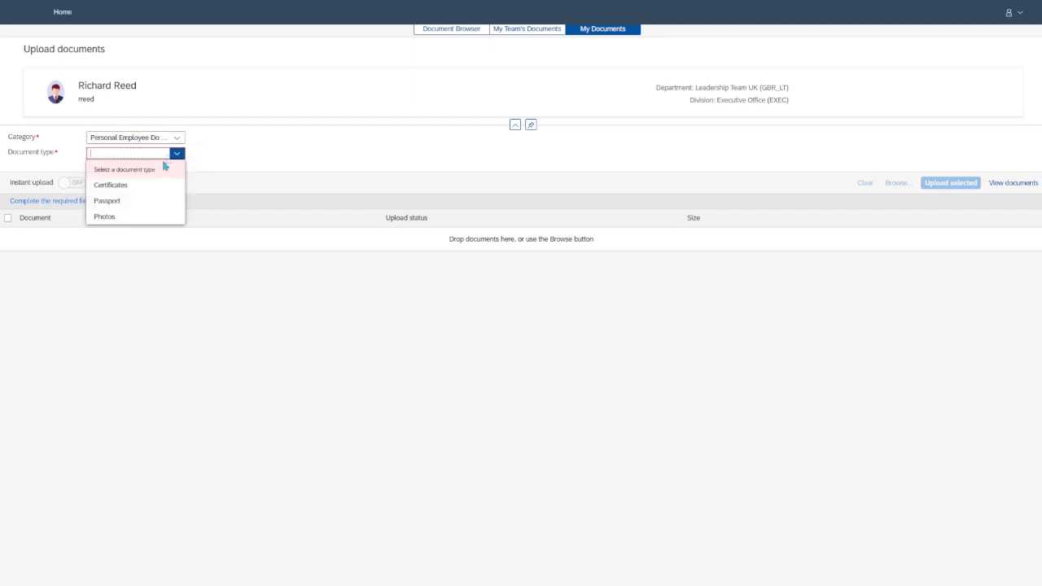
left_click(127, 188)
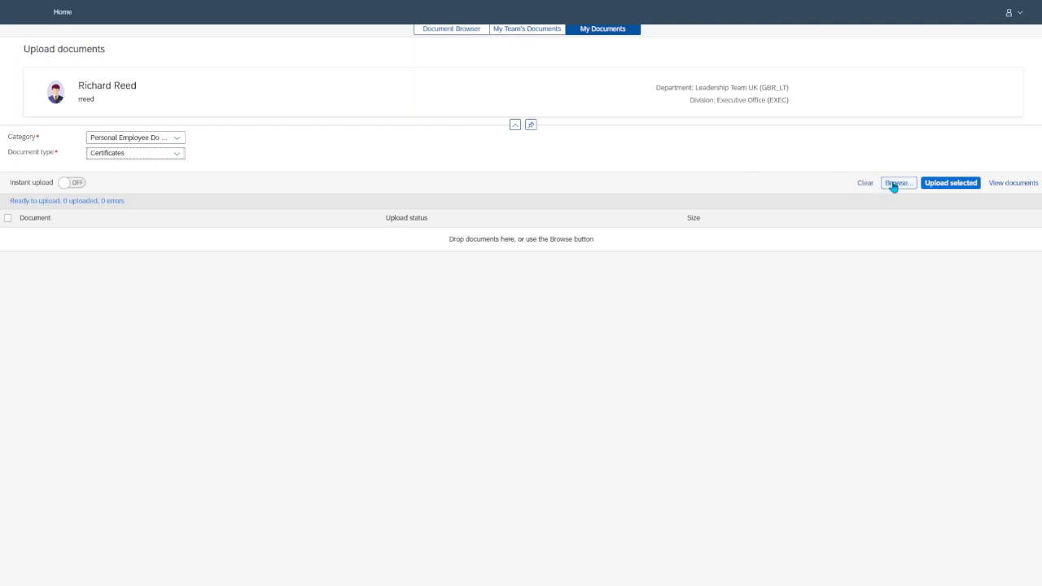
Step: Add the file 9geam_test_pdf_big from the Master folder to the upload list and upload it
left_click(893, 184)
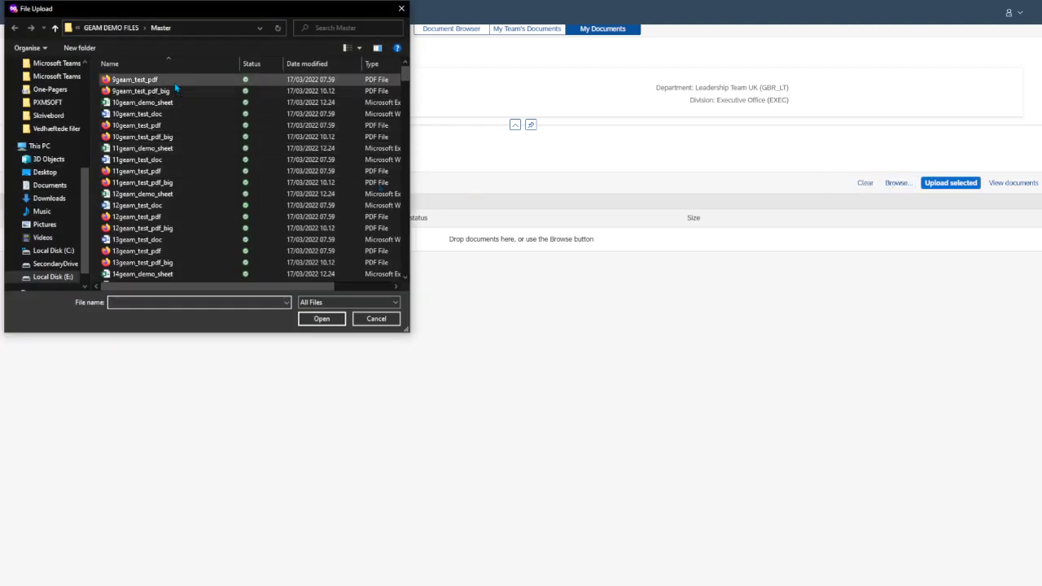
double_click(173, 91)
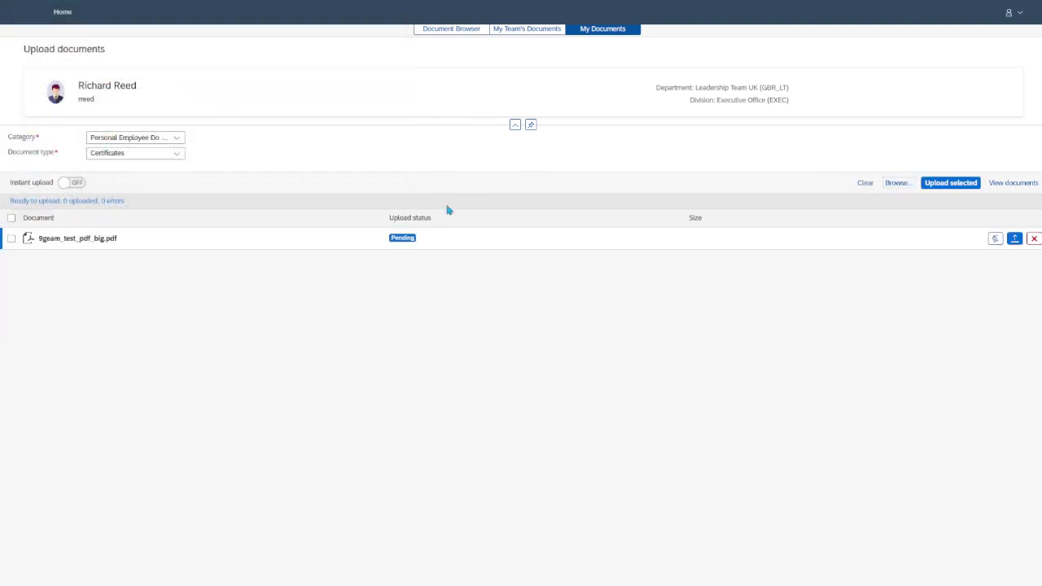
left_click(11, 239)
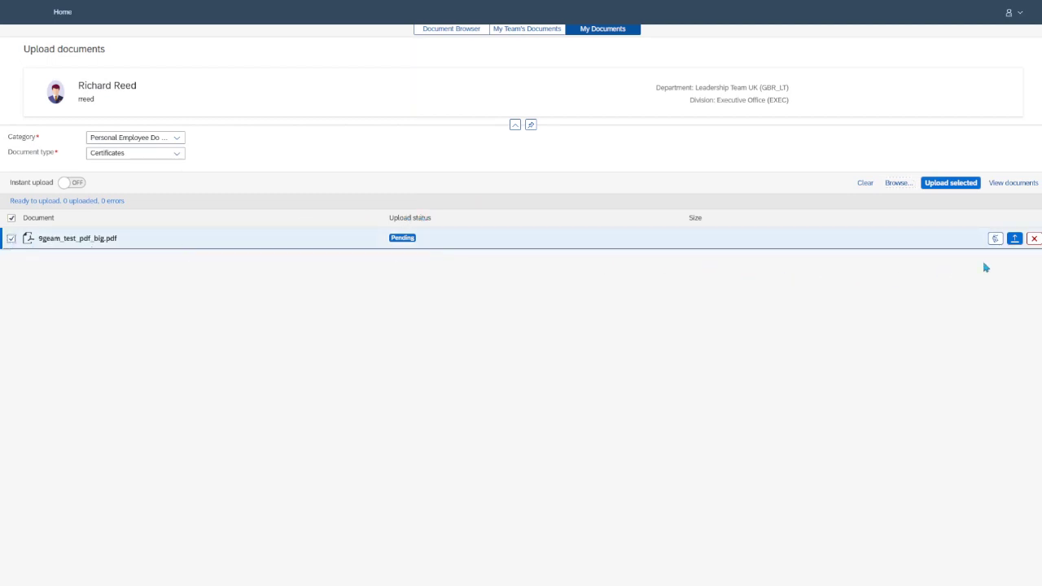
left_click(1014, 238)
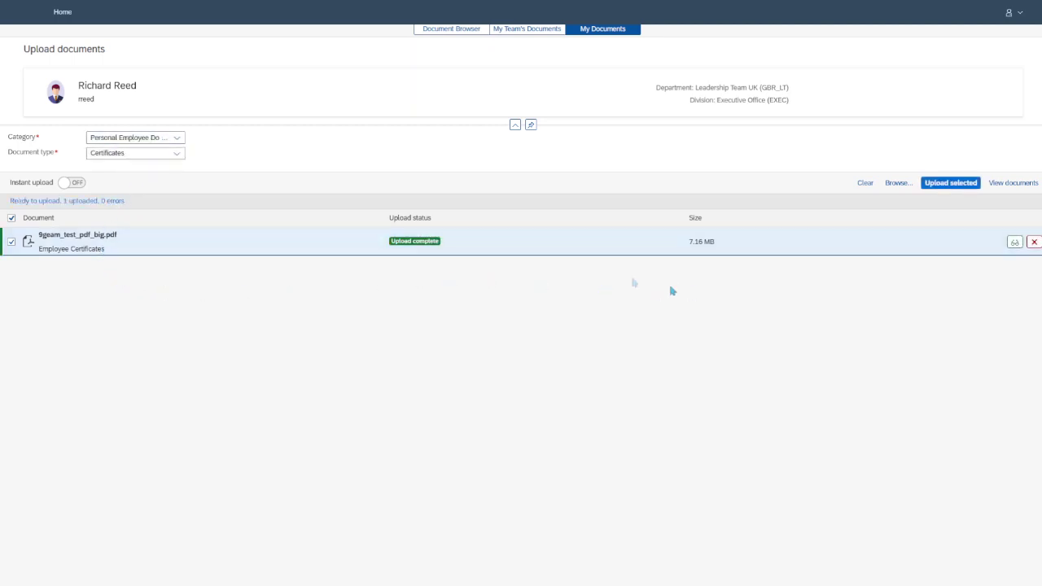
Step: Refresh the personal document list, preview the newly uploaded 9geam_test_pdf_big.pdf under Employee Certificates, and close the preview
left_click(1019, 184)
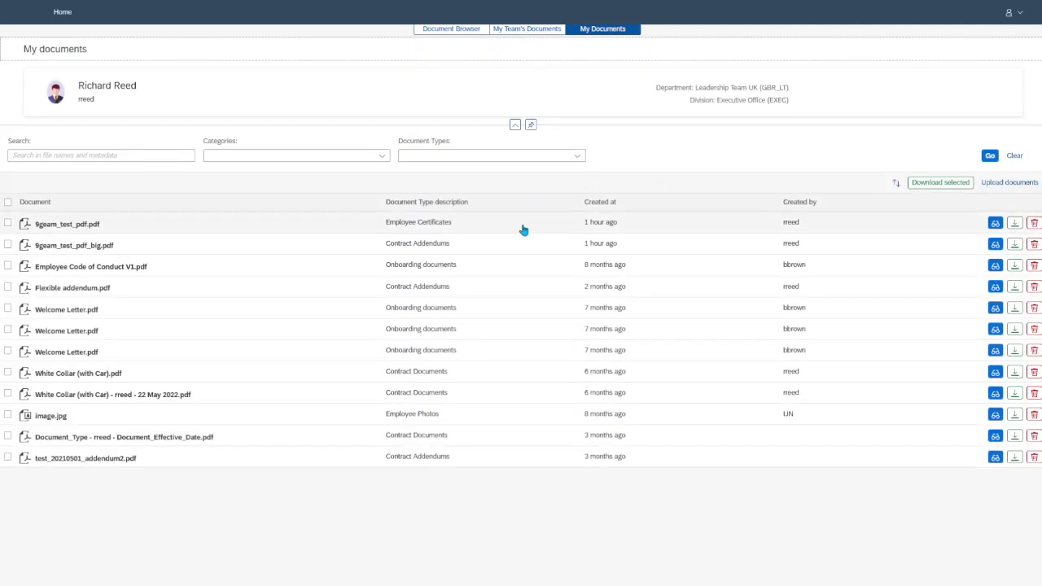
left_click(989, 156)
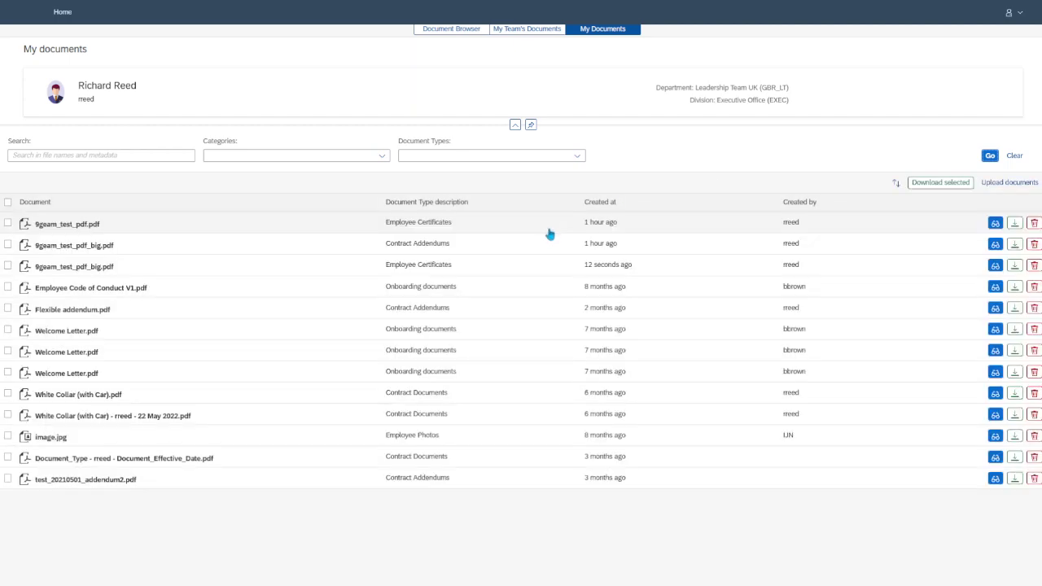
left_click(546, 265)
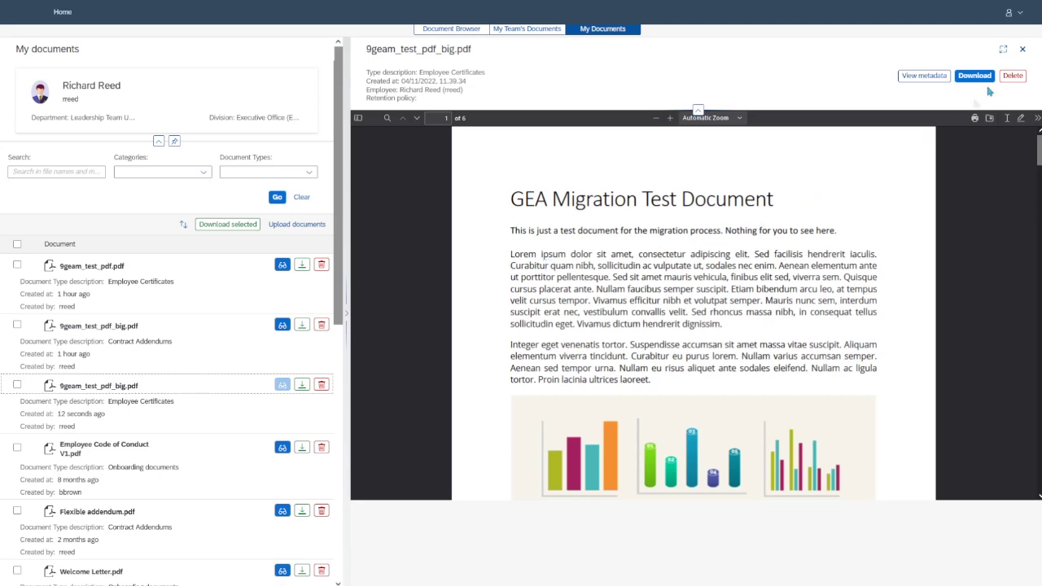
left_click(1022, 49)
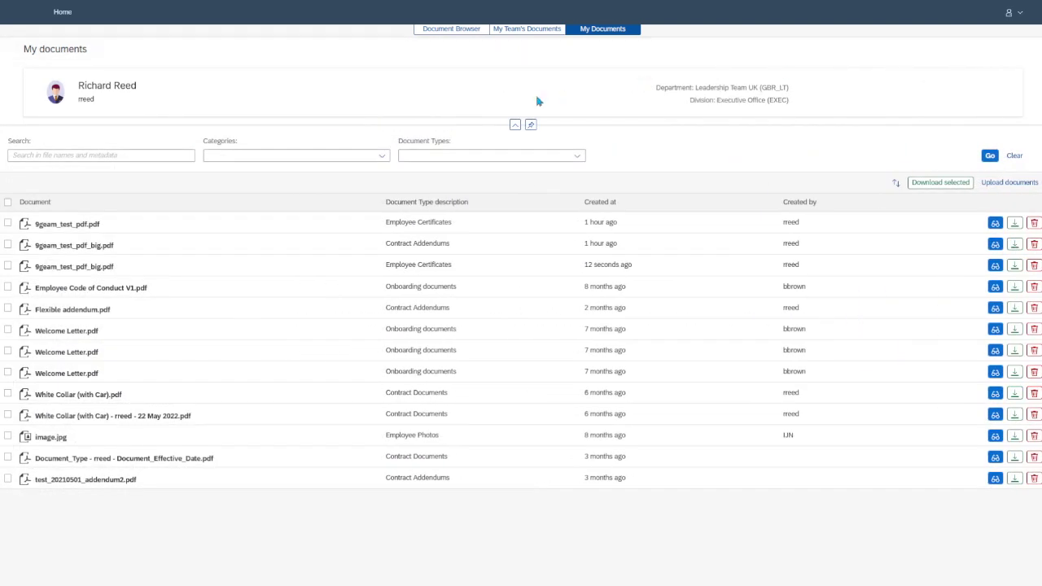
Step: Show the team's employees and view the documents of the team member in Operations UK (GBR_OPS)
left_click(516, 33)
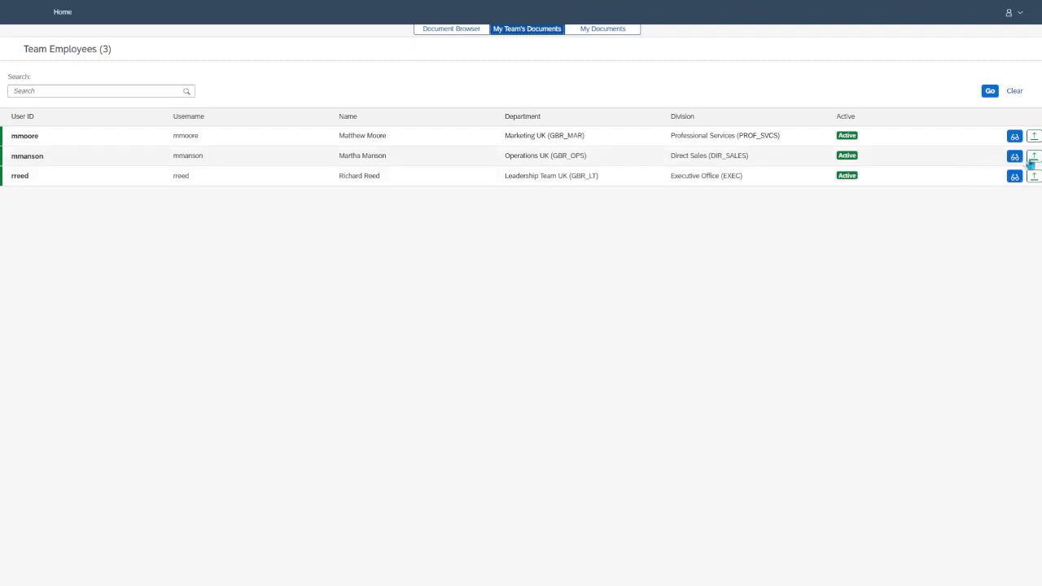
left_click(982, 161)
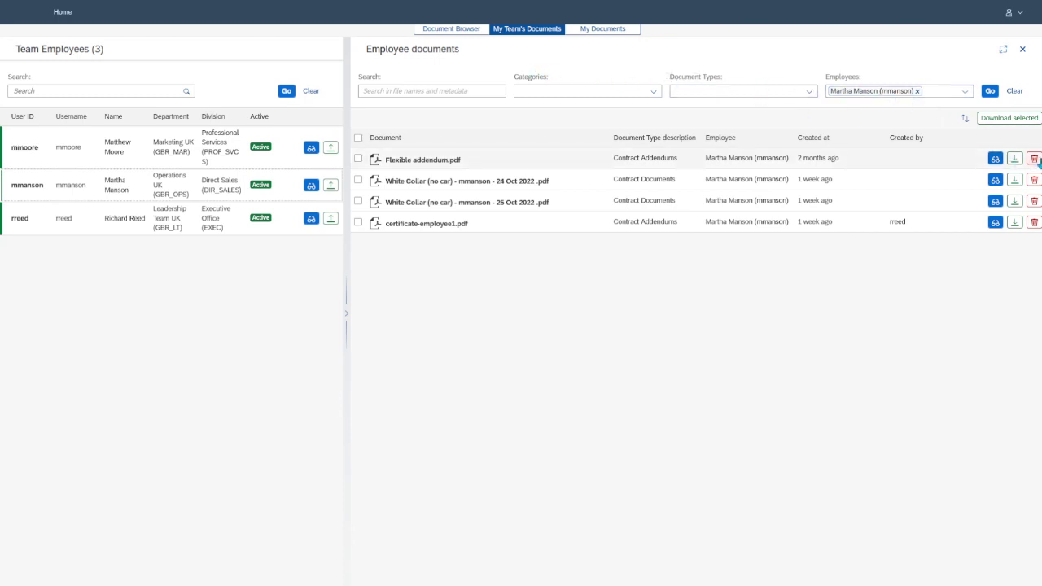
Step: In the Document Browser, load more employees, search by the Operations UK employee's first name, and open the matching active employee's entry
left_click(449, 34)
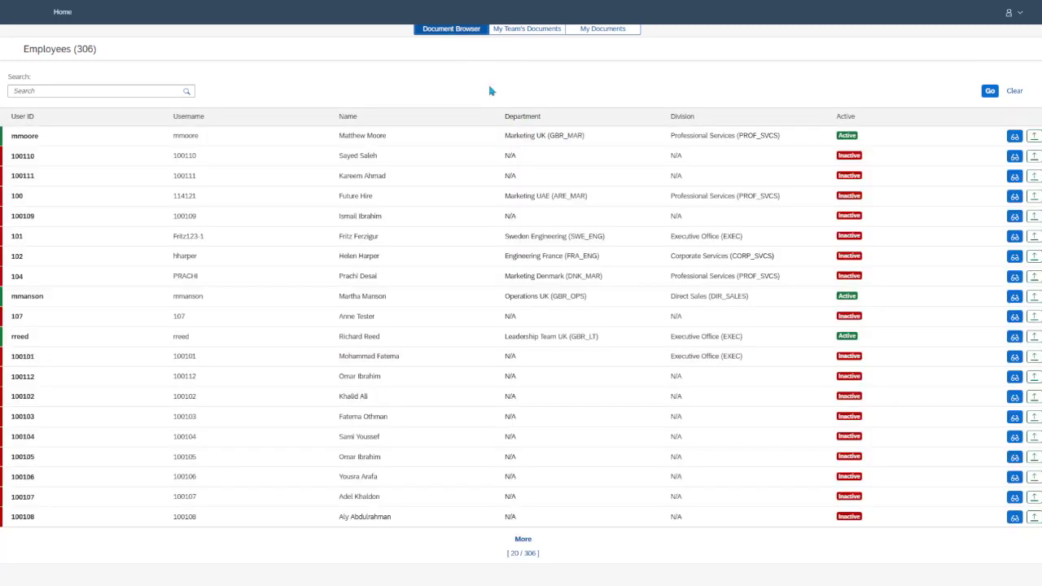
left_click(543, 544)
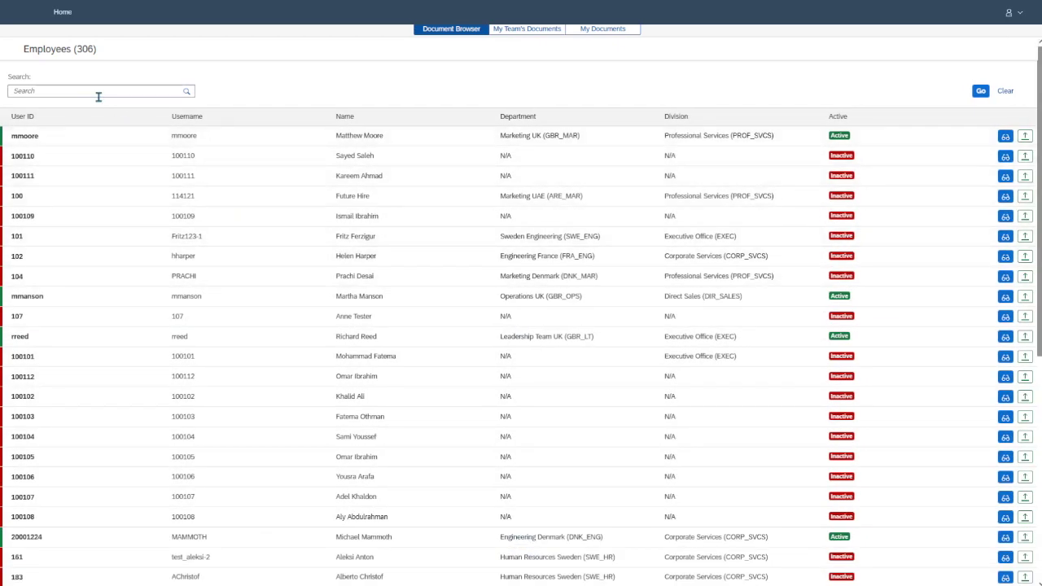
left_click(97, 91)
key("Return")
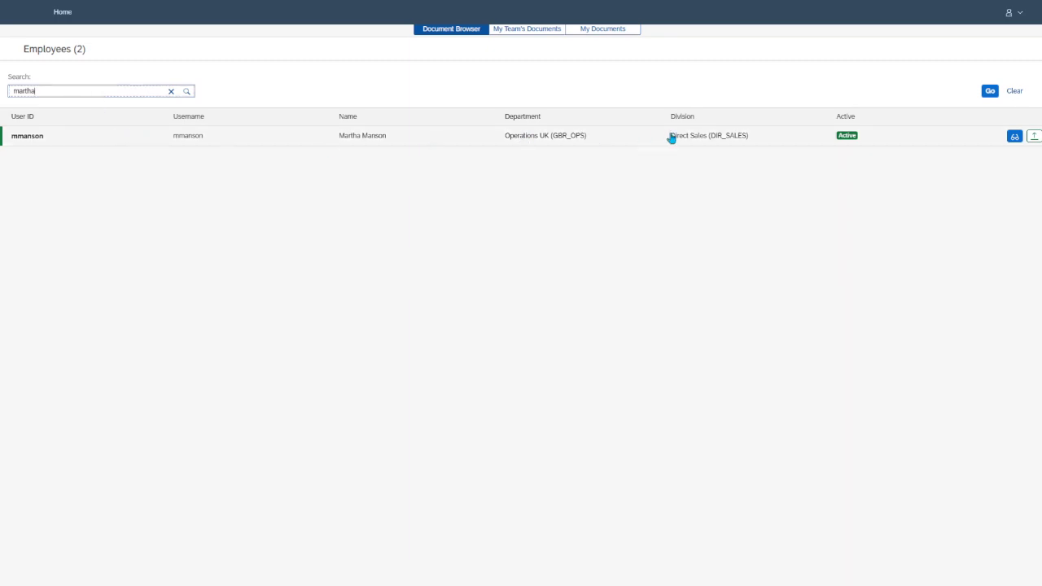
left_click(671, 138)
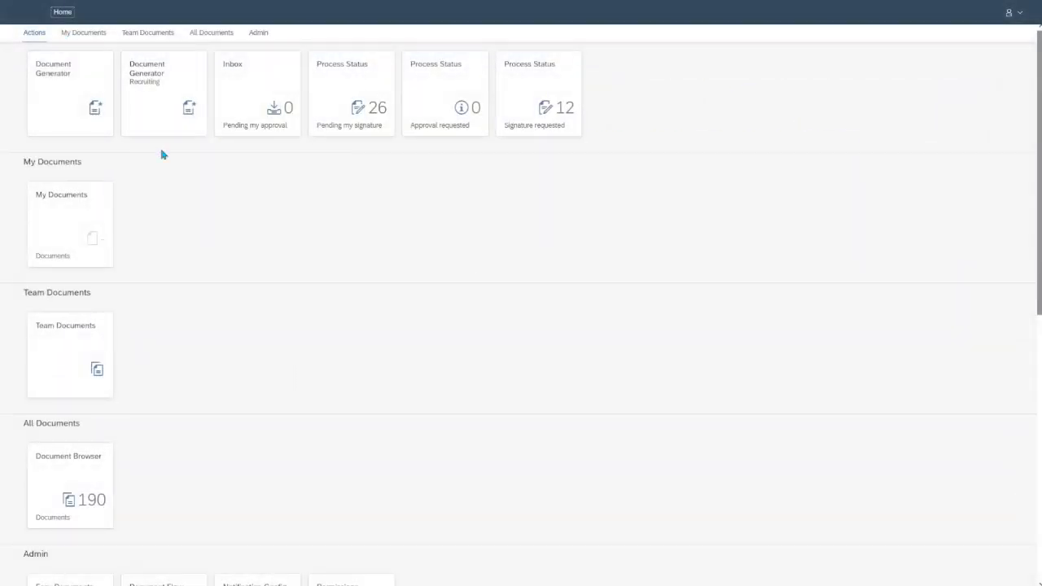
left_click(162, 155)
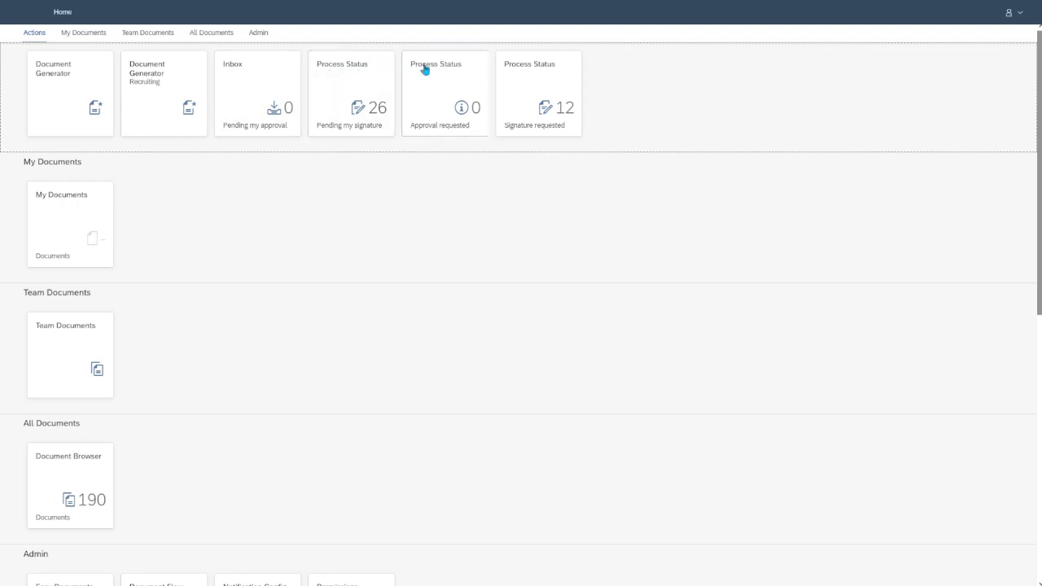
Step: In the Document Generator for employees, filter the employee list by first name and select the employee in Operations UK (GBR_OPS)
left_click(65, 95)
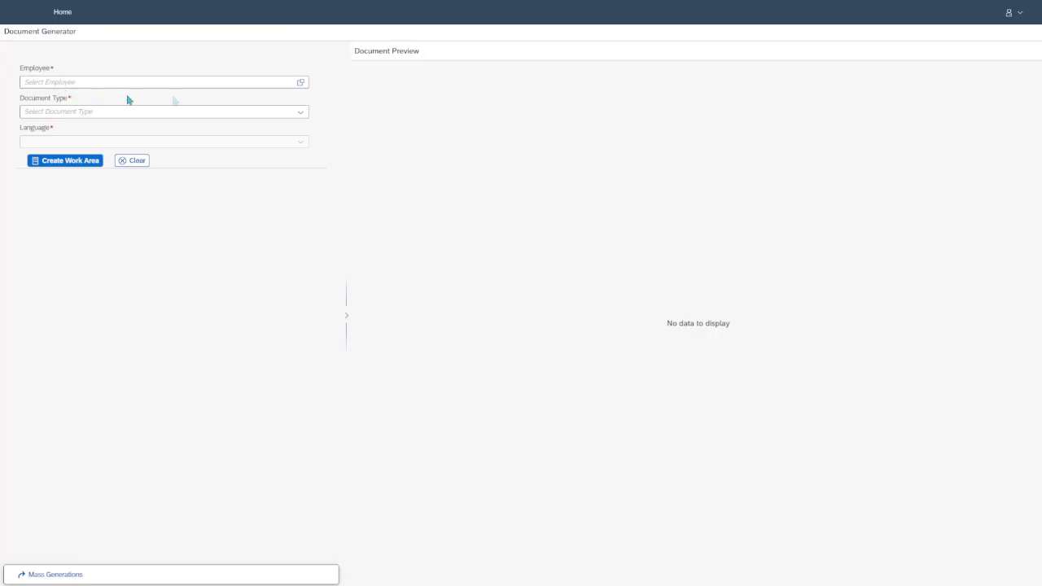
left_click(300, 82)
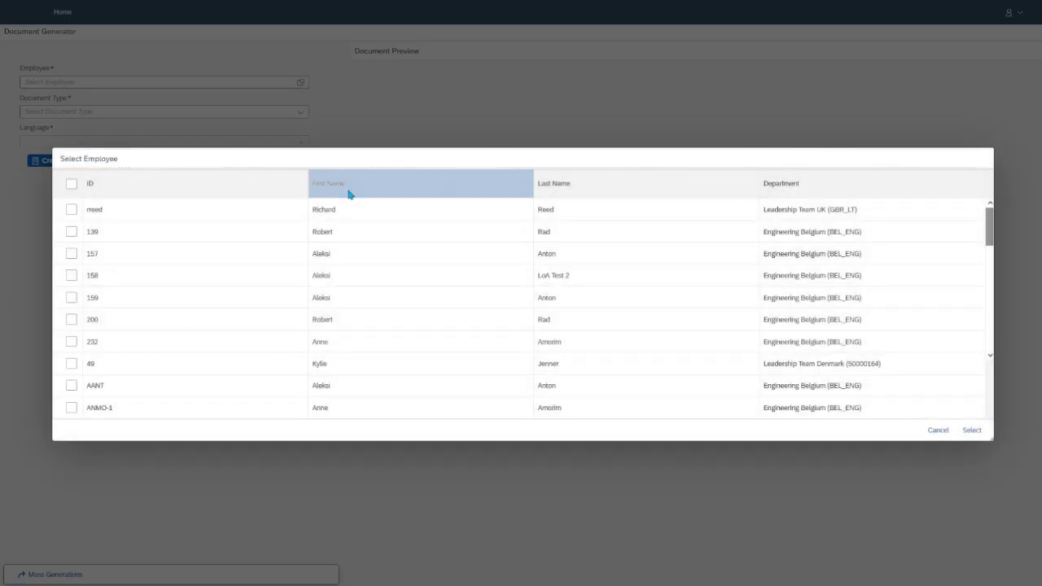
left_click(349, 190)
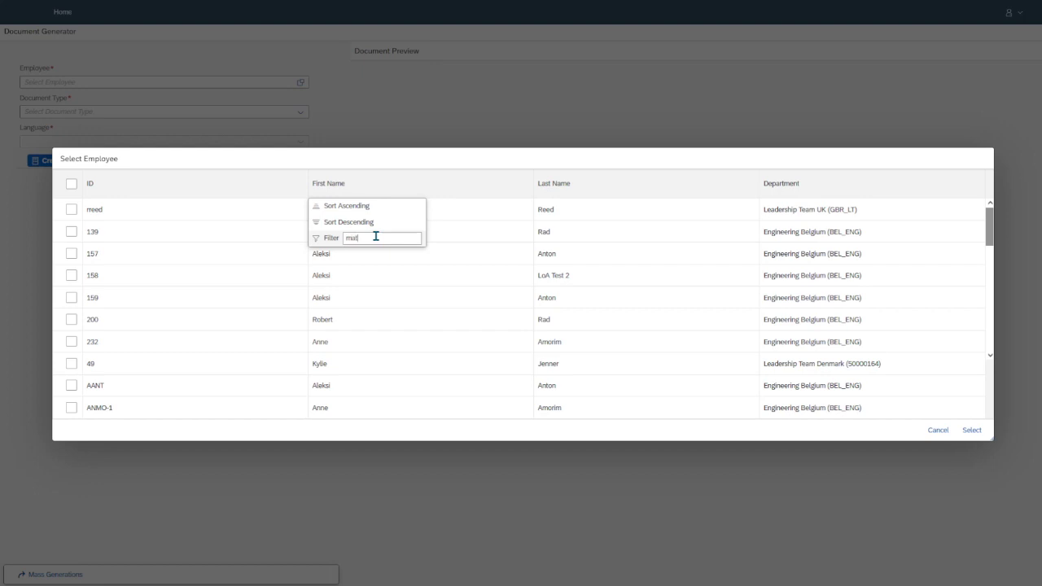
key("Return")
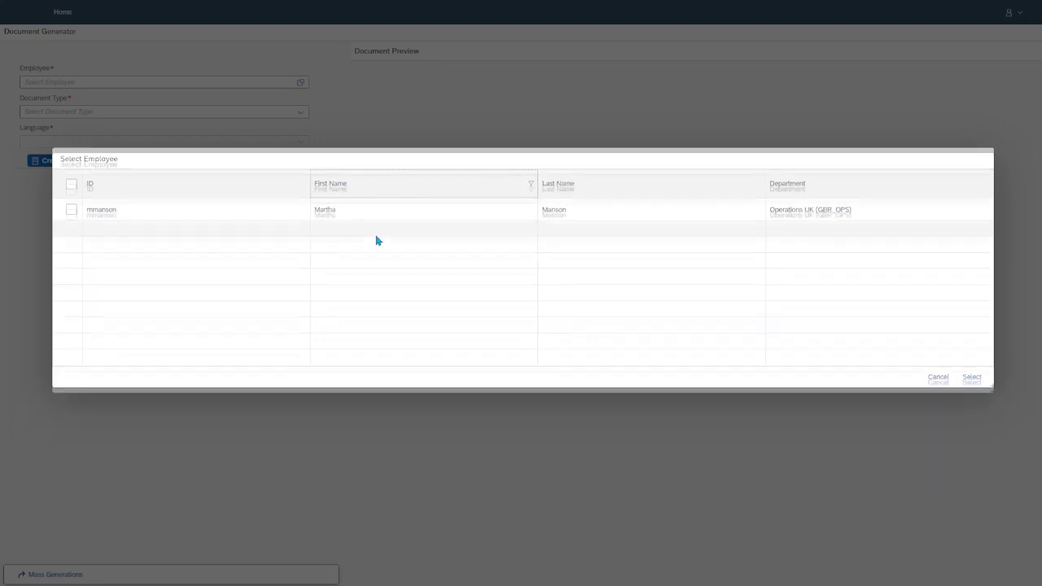
left_click(72, 237)
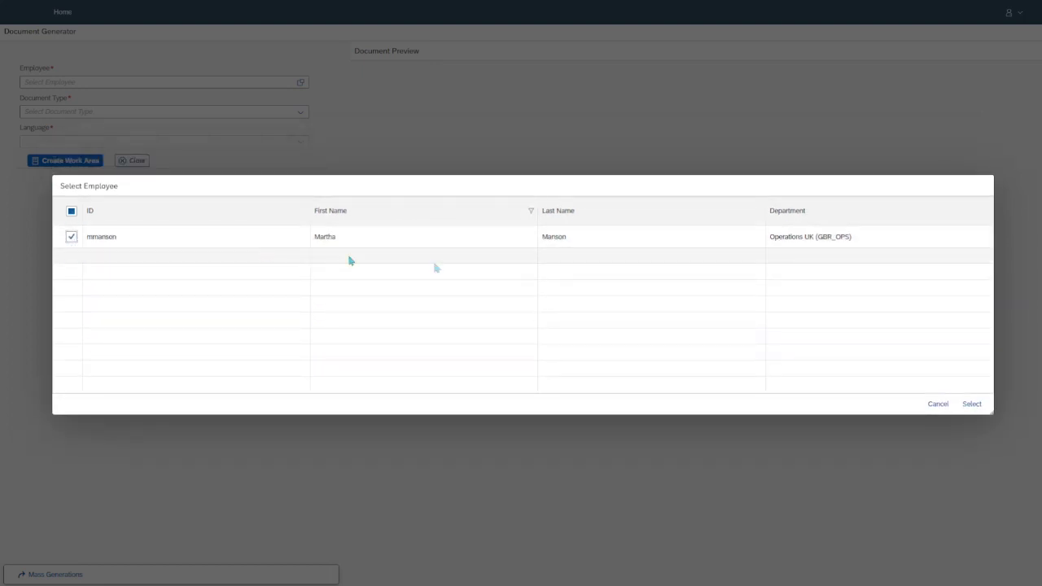
left_click(971, 404)
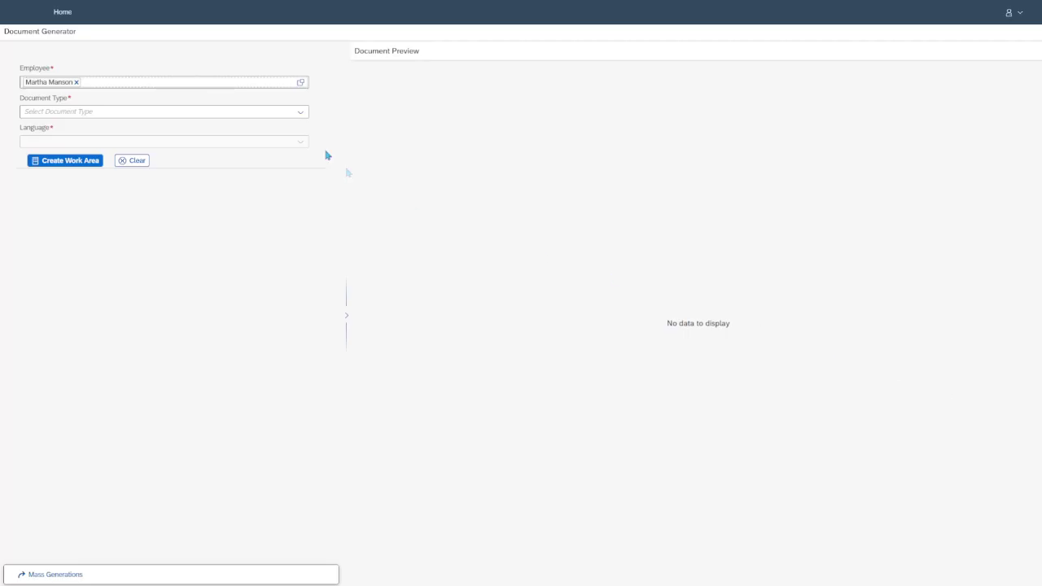
Step: Choose Employment Contract as the document type and set the effective date to 1 December 2022
left_click(300, 112)
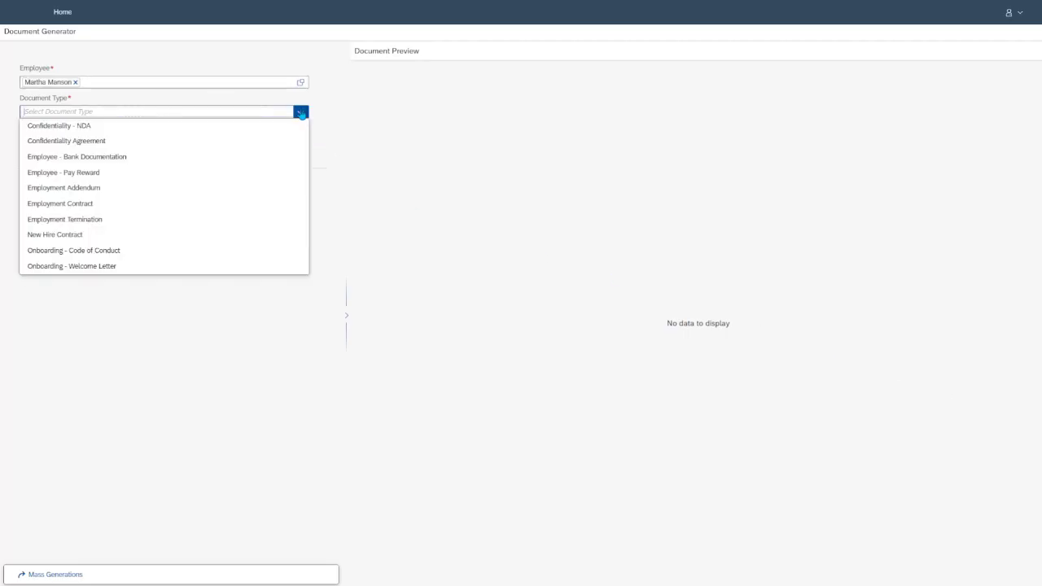
left_click(80, 205)
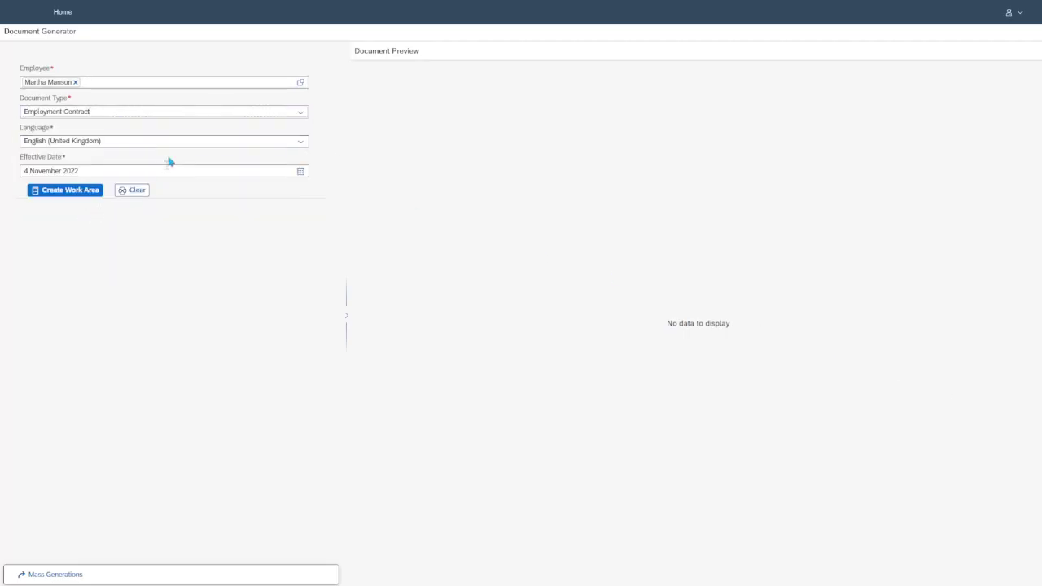
left_click(25, 171)
left_click_drag(81, 172, 24, 171)
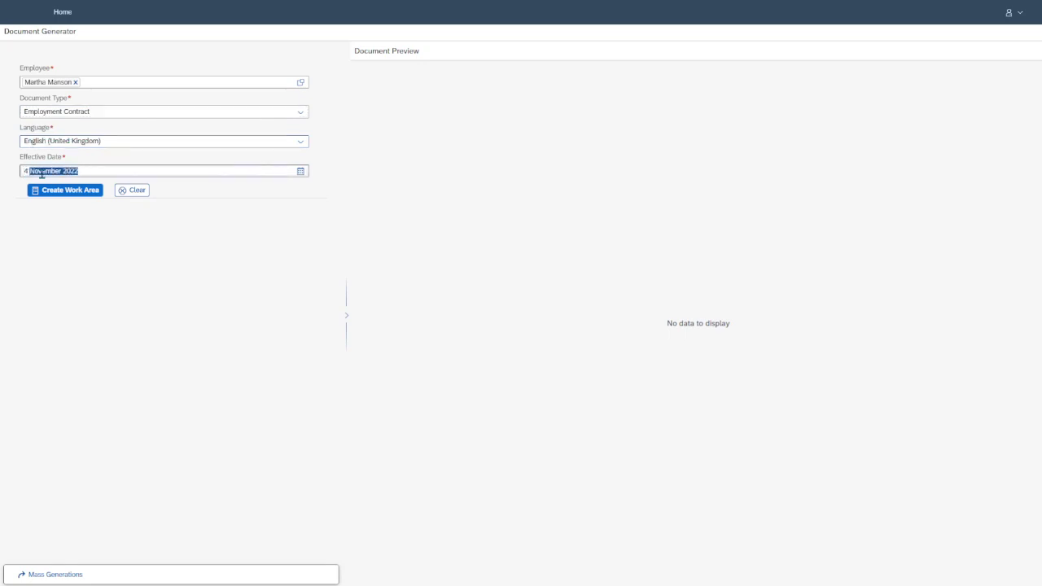
left_click(298, 170)
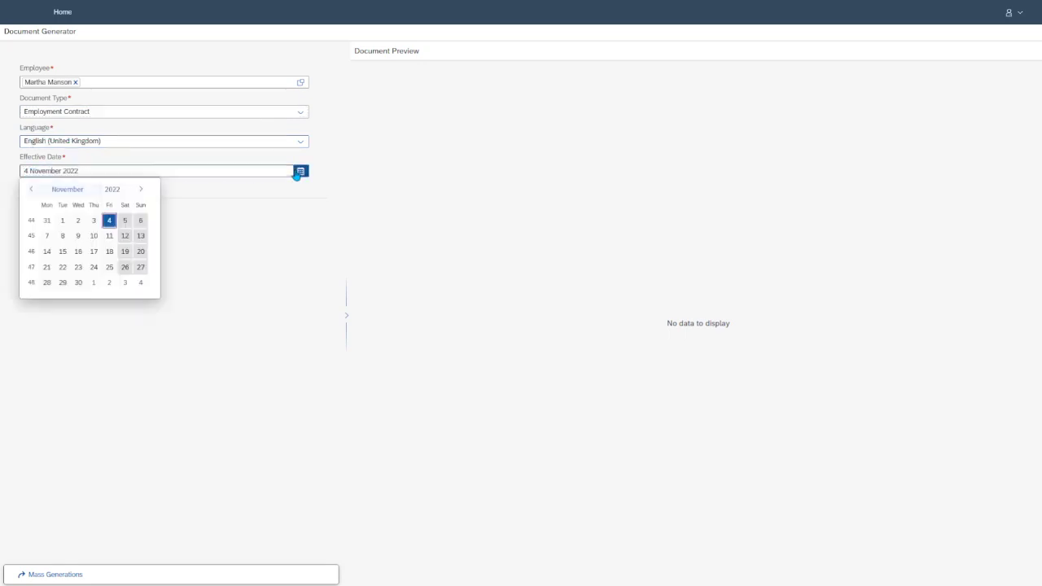
left_click(139, 189)
left_click(93, 222)
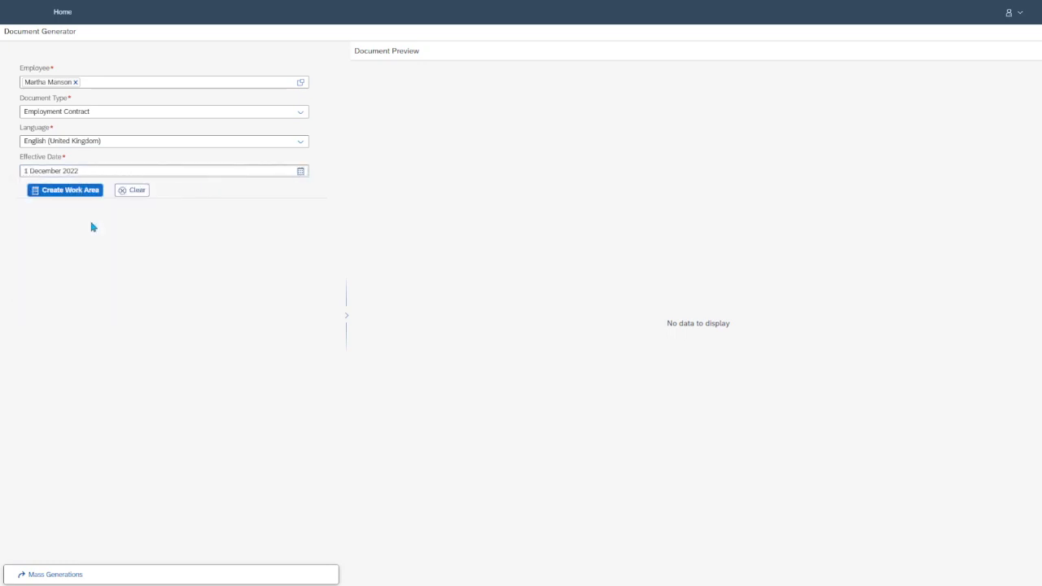
Step: Create the work area, replace the missing variable [[Job.targetBonusAmount]] with 5000, and generate the document
left_click(54, 195)
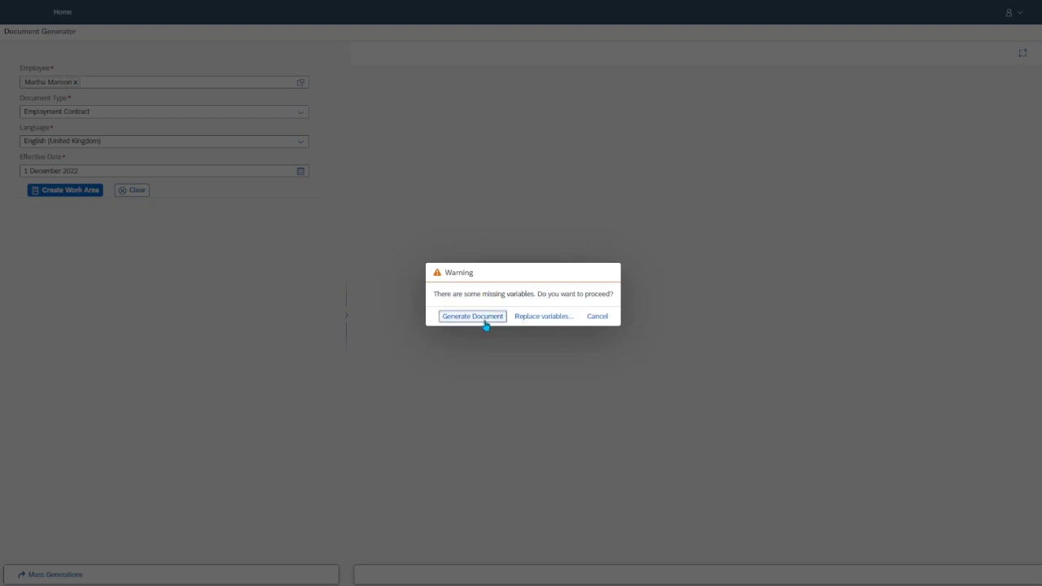
left_click(532, 316)
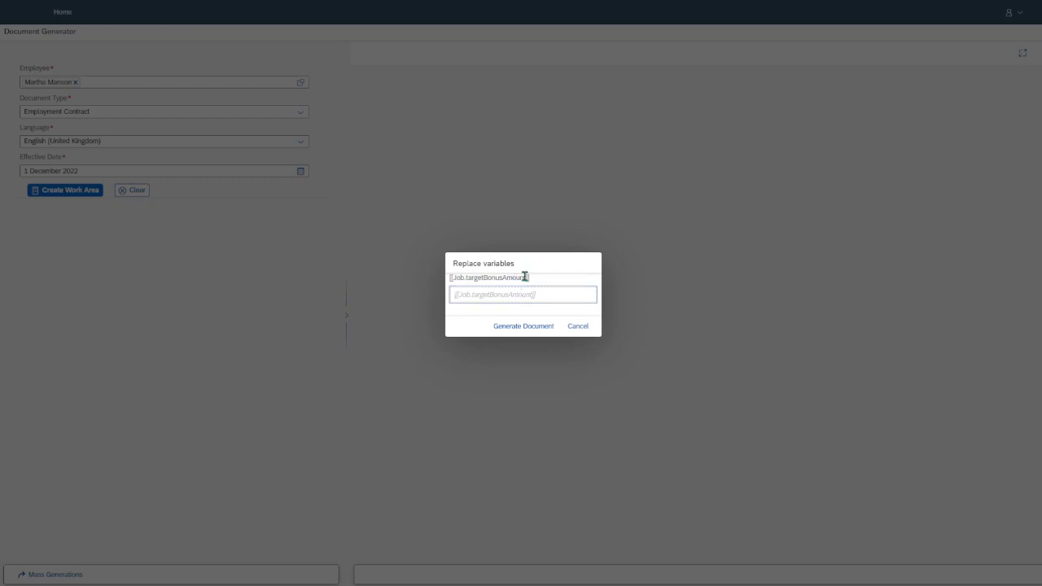
left_click(525, 295)
type("5000")
left_click(534, 326)
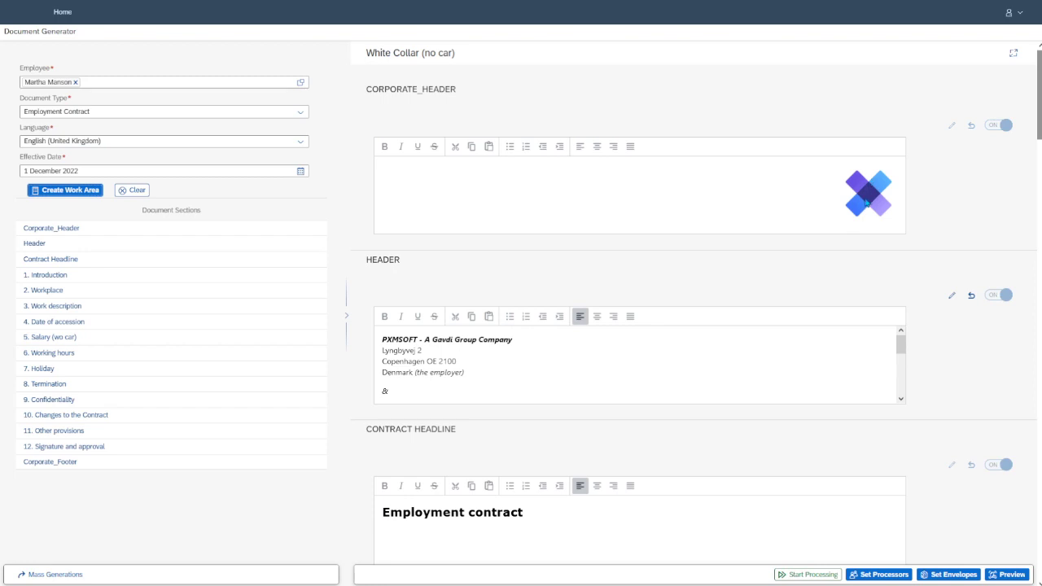
Step: Examine the employer and employee details in the contract's Header section
scroll(920, 249, "down", 1)
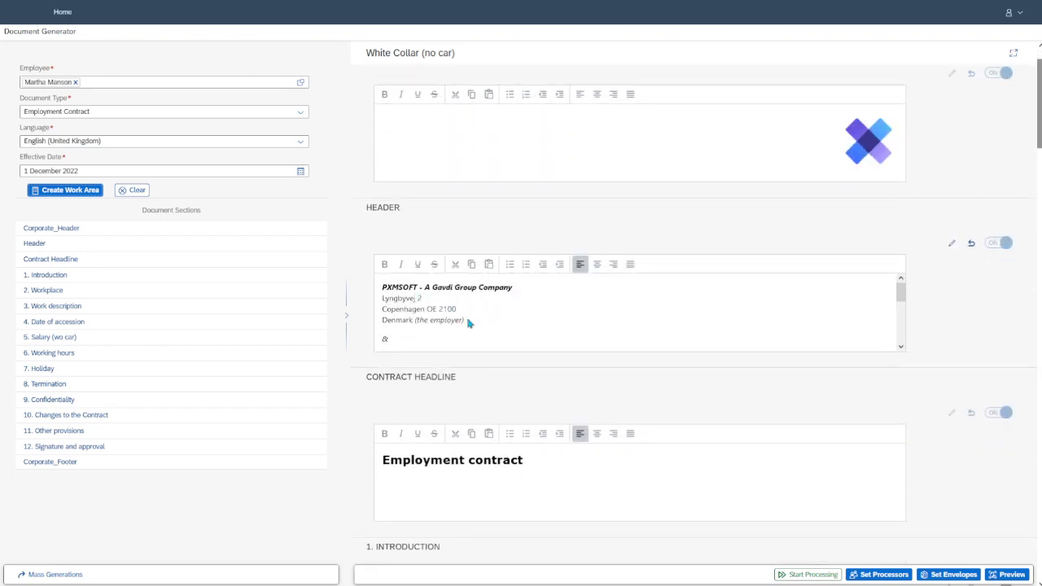
left_click_drag(467, 323, 384, 289)
scroll(429, 306, "down", 2)
scroll(429, 306, "up", 2)
left_click_drag(467, 320, 383, 311)
scroll(472, 316, "down", 2)
scroll(461, 309, "up", 2)
scroll(457, 314, "down", 2)
left_click(404, 328)
left_click(429, 308)
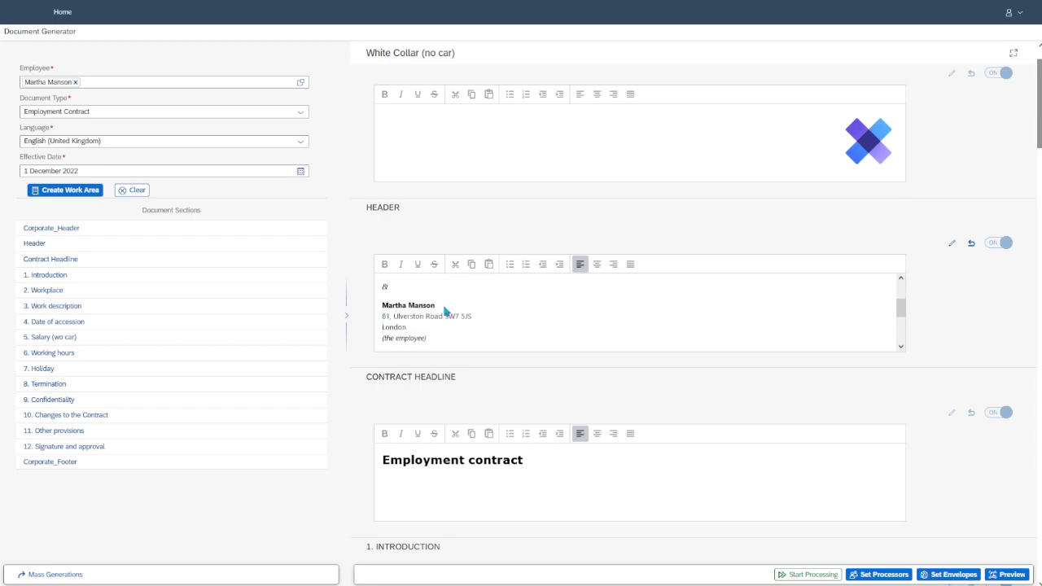
scroll(565, 304, "down", 3)
scroll(756, 323, "up", 5)
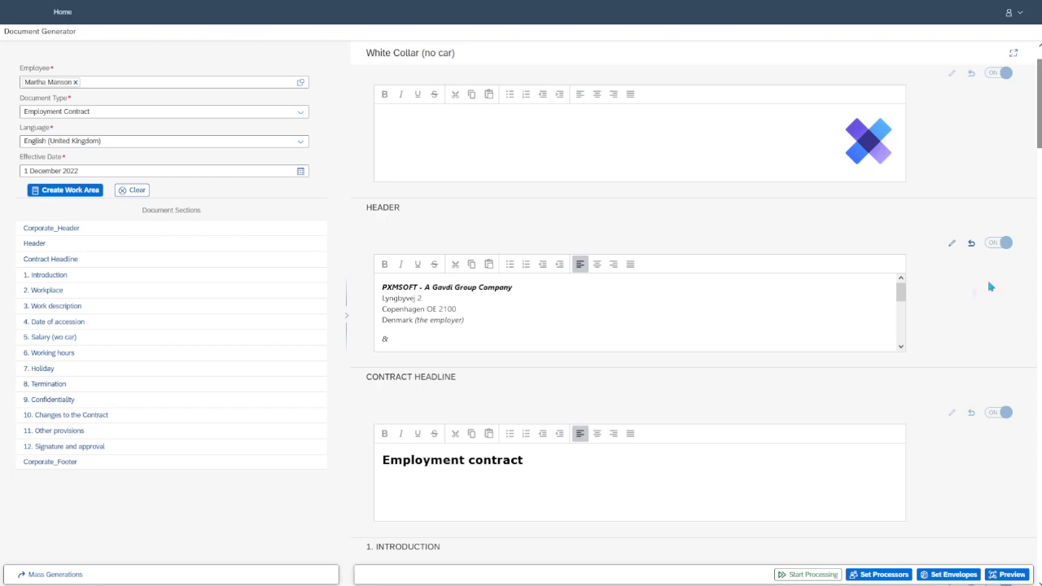
Step: Edit the contract's Header section to correct the postcode in the employee's address, and finish editing
left_click(951, 244)
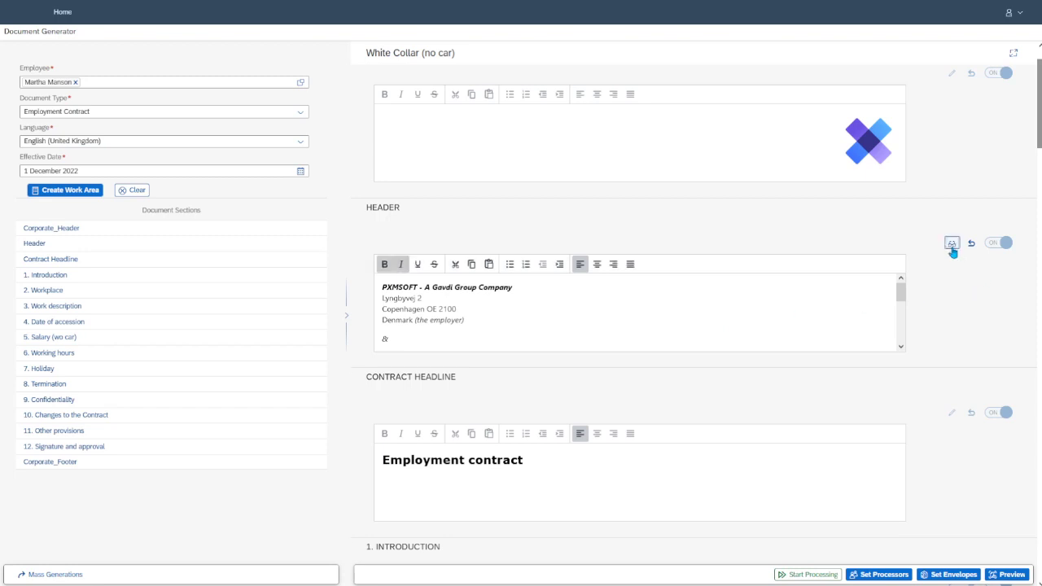
scroll(763, 316, "down", 2)
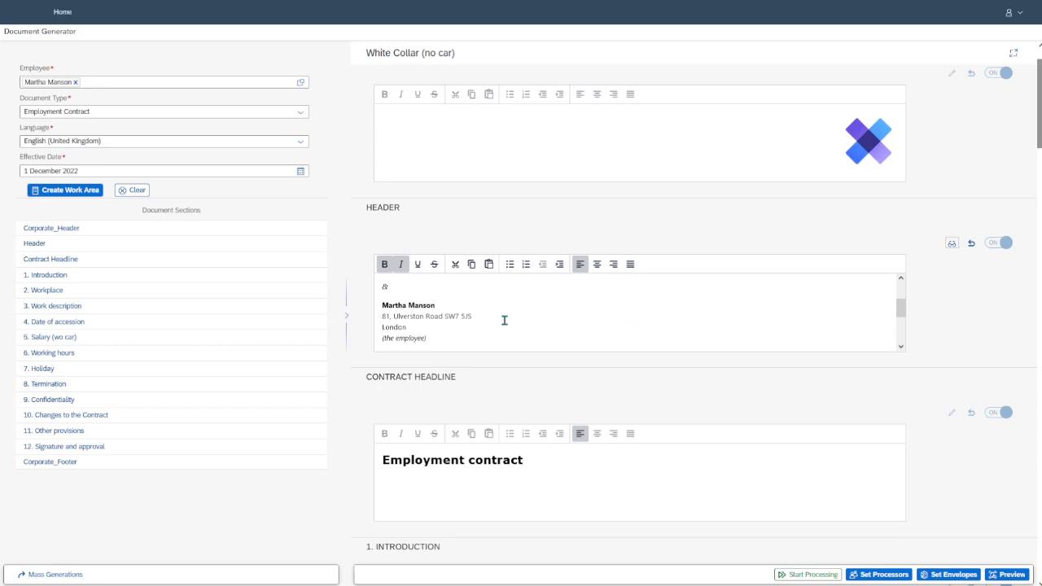
left_click(462, 315)
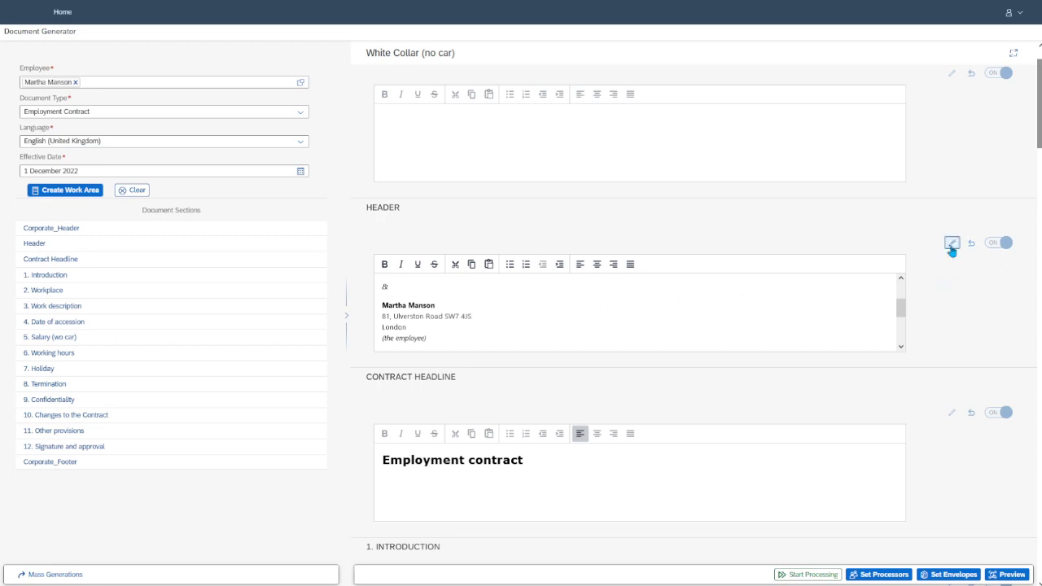
left_click(951, 244)
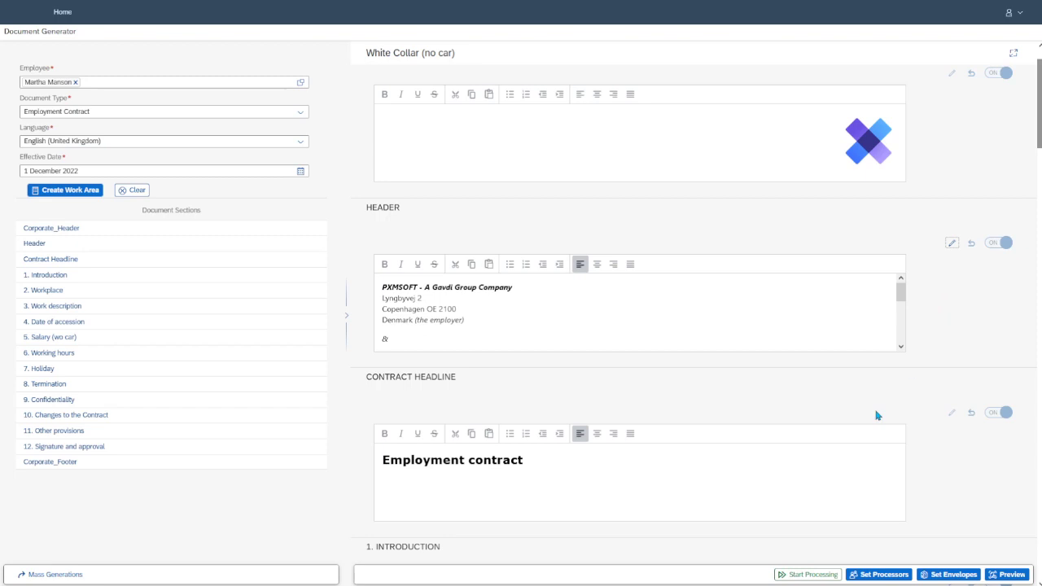
Step: View the processors configuration and the people available as approver, leaving the approver and signer unassigned
scroll(813, 428, "down", 2)
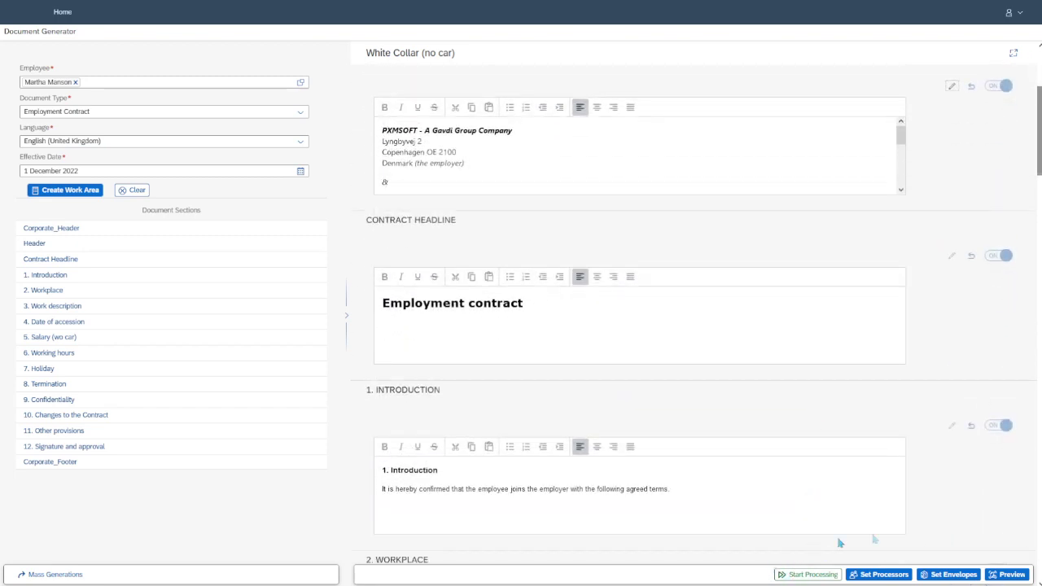
left_click(869, 580)
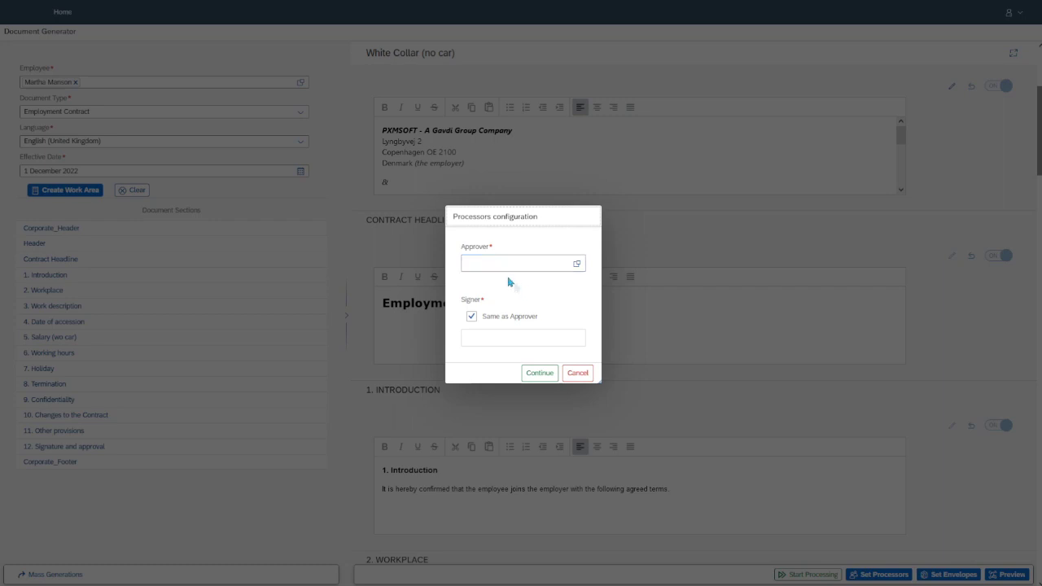
left_click(576, 264)
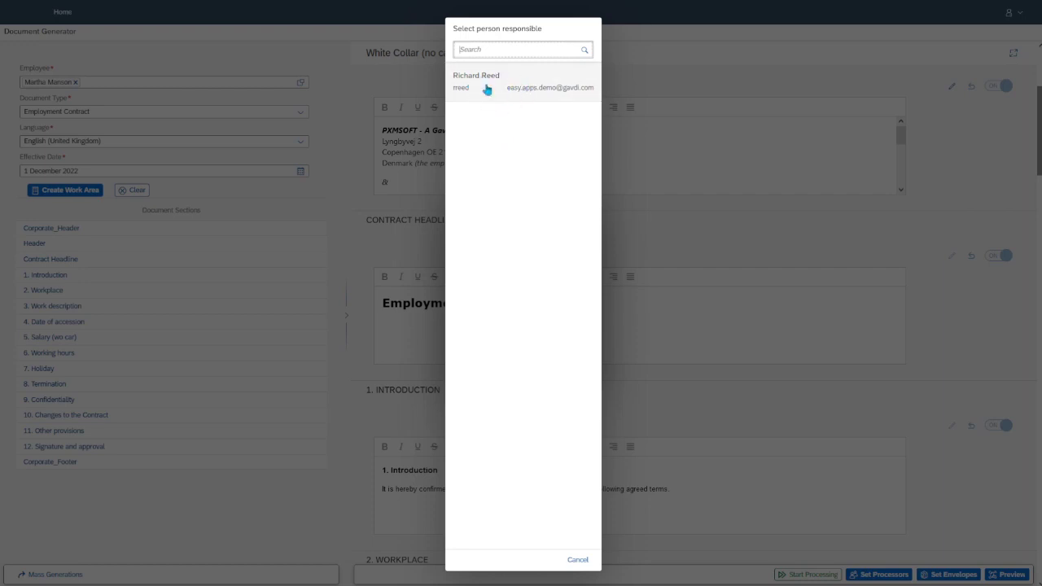
left_click(578, 559)
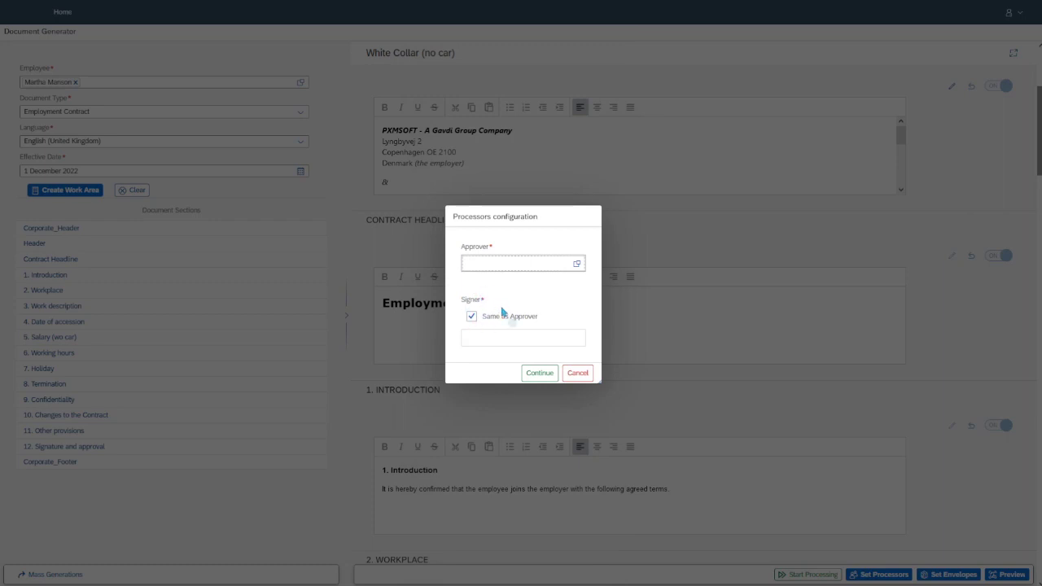
left_click(574, 373)
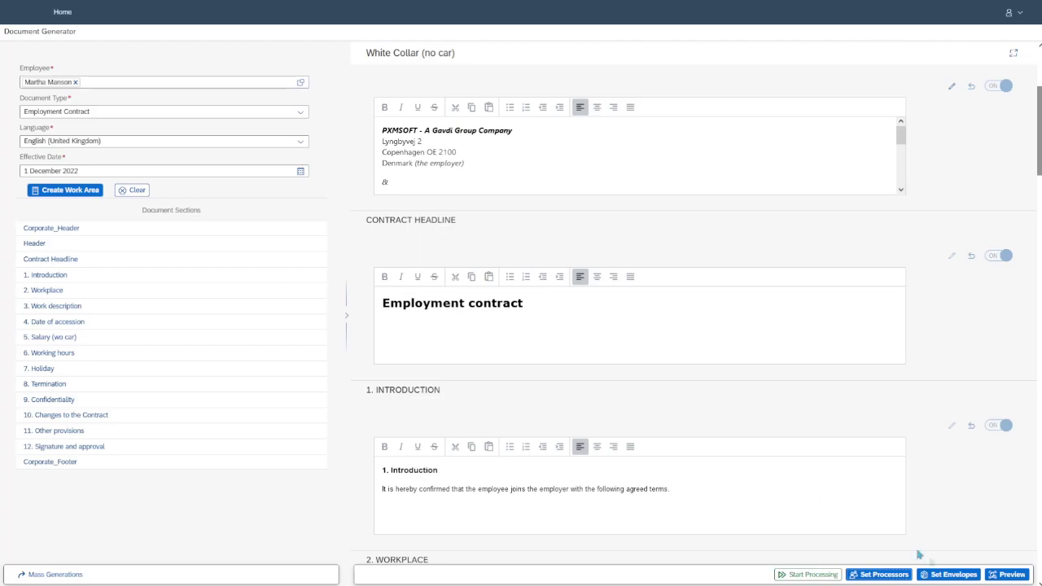
Step: Set the contract's envelopes to include Example Envelope, adding its attachments to the current ones
left_click(947, 575)
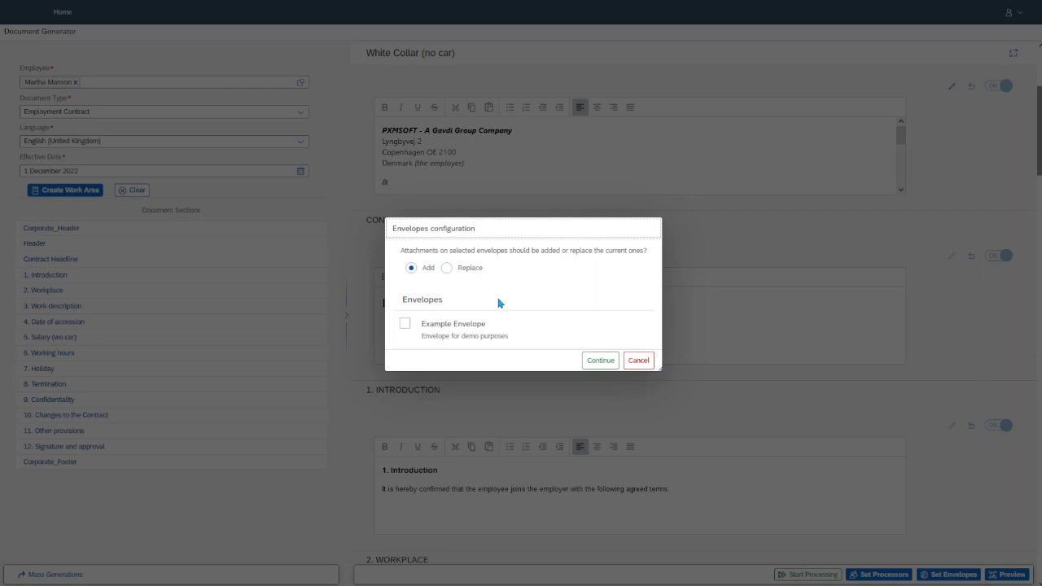
left_click(404, 323)
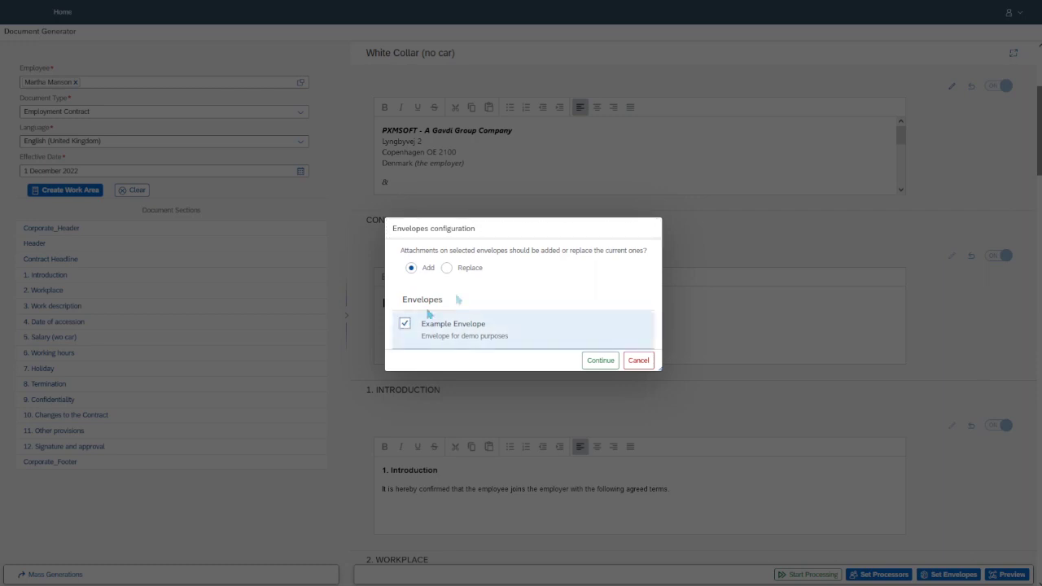
left_click(598, 361)
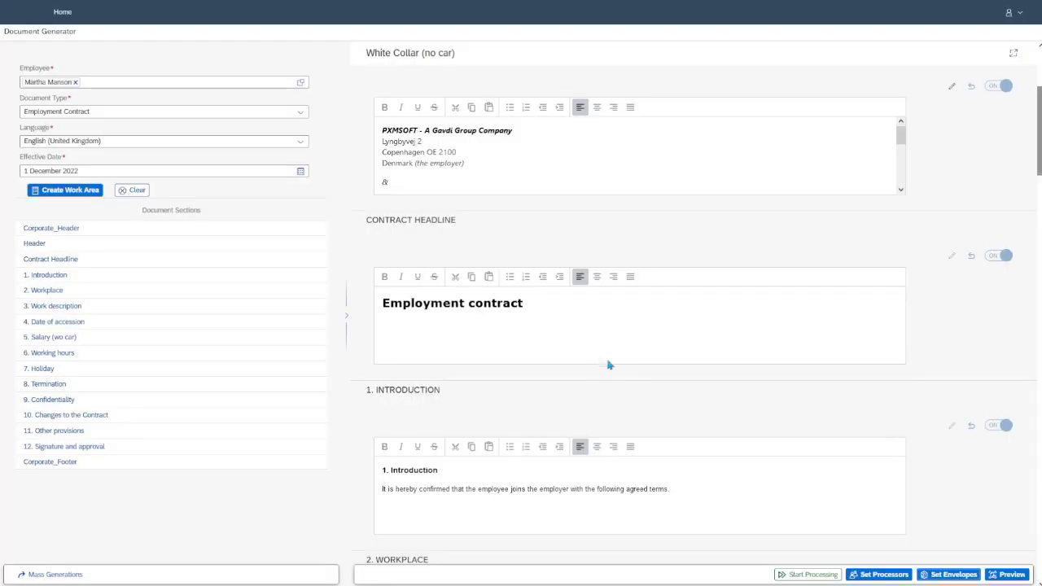
Step: Preview the employment contract and examine the employer and employee details on its first page
left_click(1013, 575)
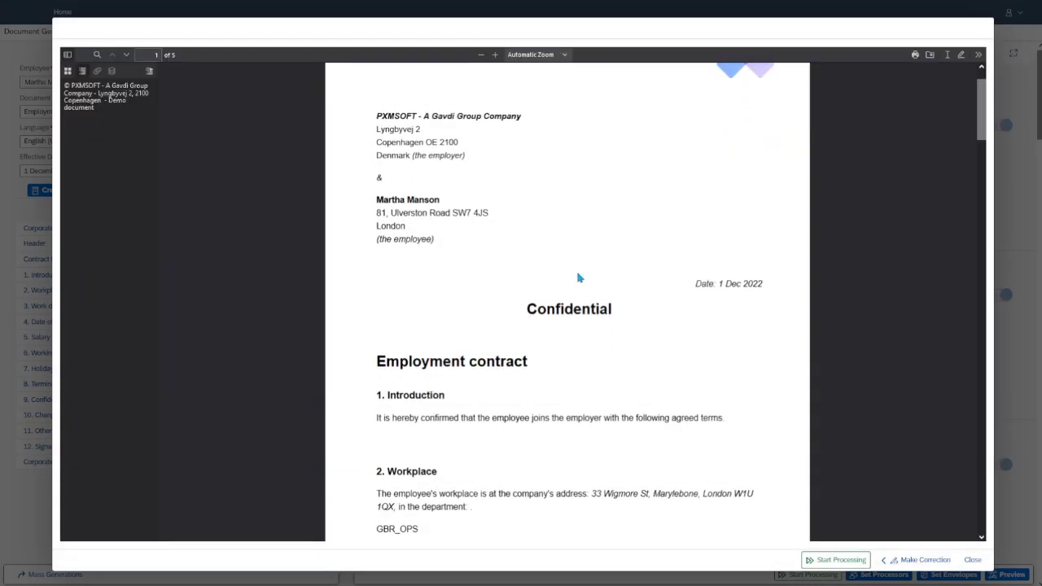
scroll(578, 279, "down", 3)
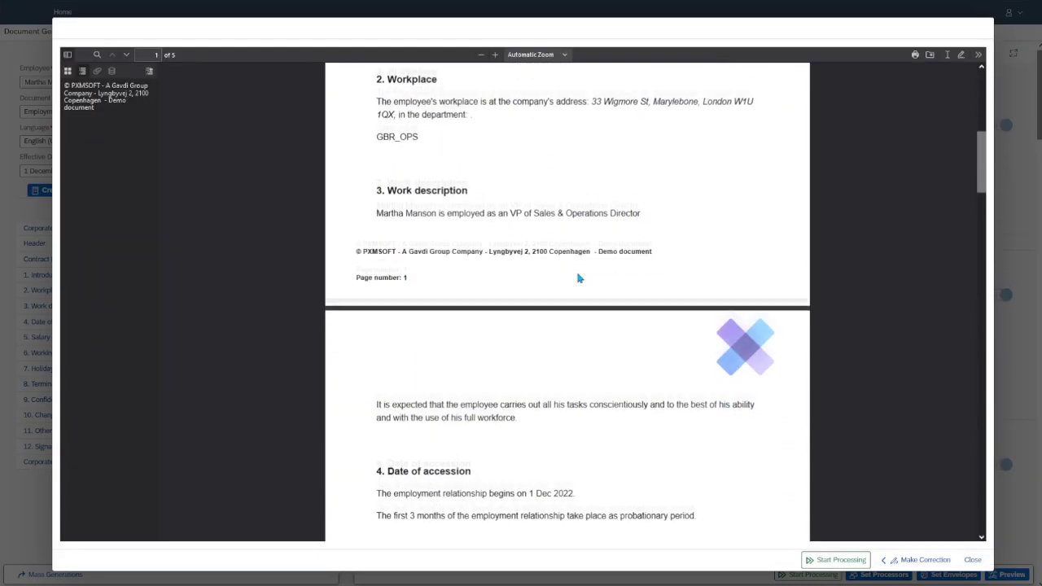
scroll(577, 277, "up", 7)
scroll(449, 146, "up", 3)
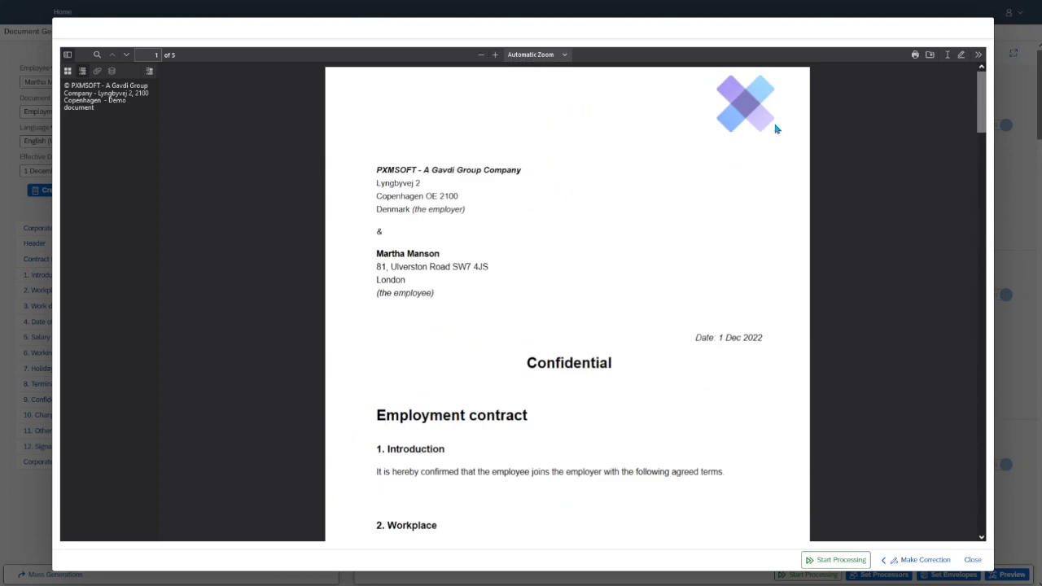
left_click_drag(376, 170, 468, 297)
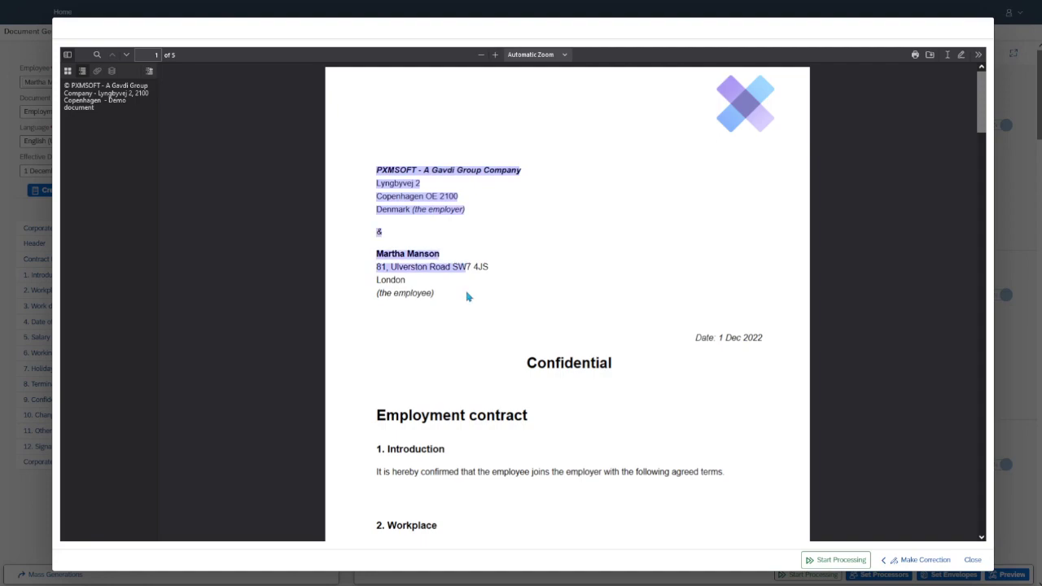
left_click(488, 298)
scroll(537, 288, "down", 3)
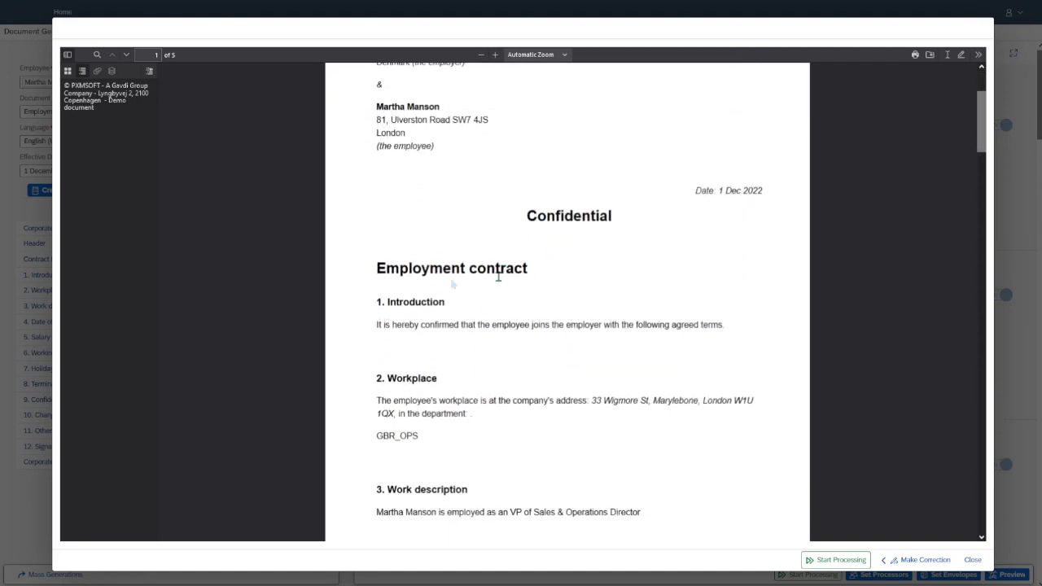
Step: Examine the job title under Work description and the department under Workplace in the contract preview
scroll(594, 260, "down", 6)
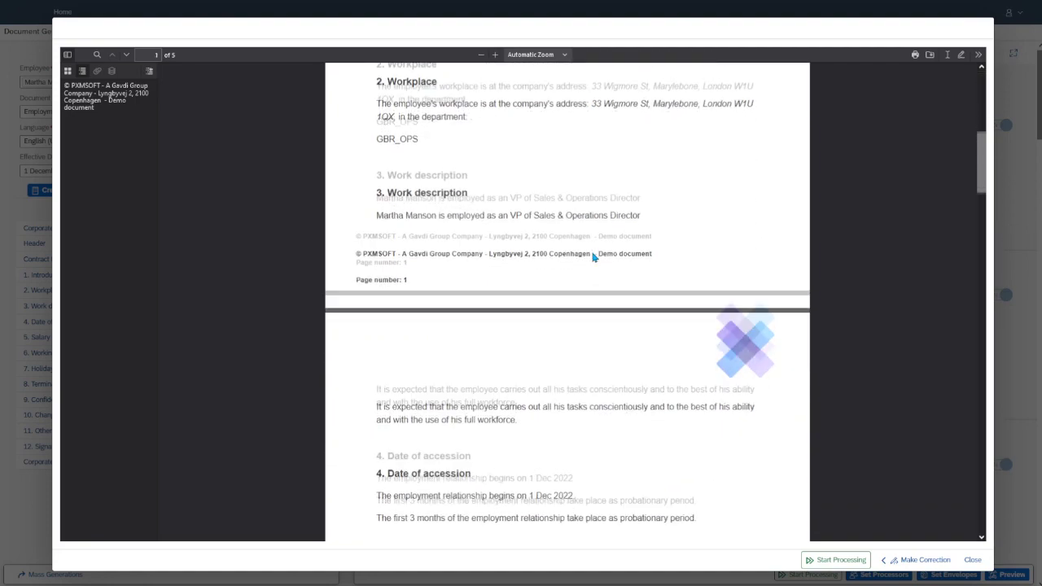
scroll(593, 258, "down", 3)
scroll(558, 228, "down", 2)
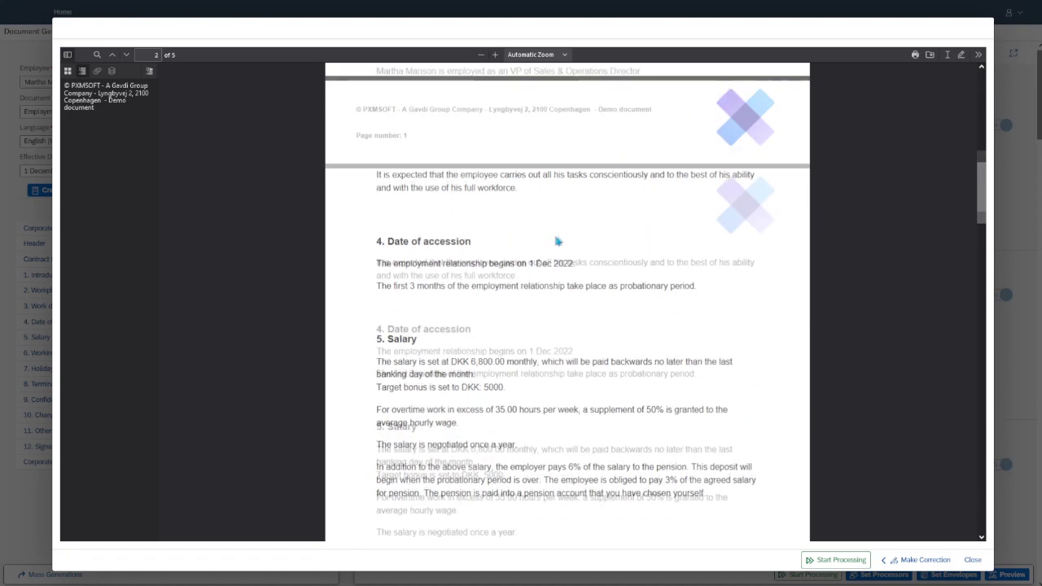
scroll(557, 241, "up", 4)
left_click_drag(510, 267, 649, 273)
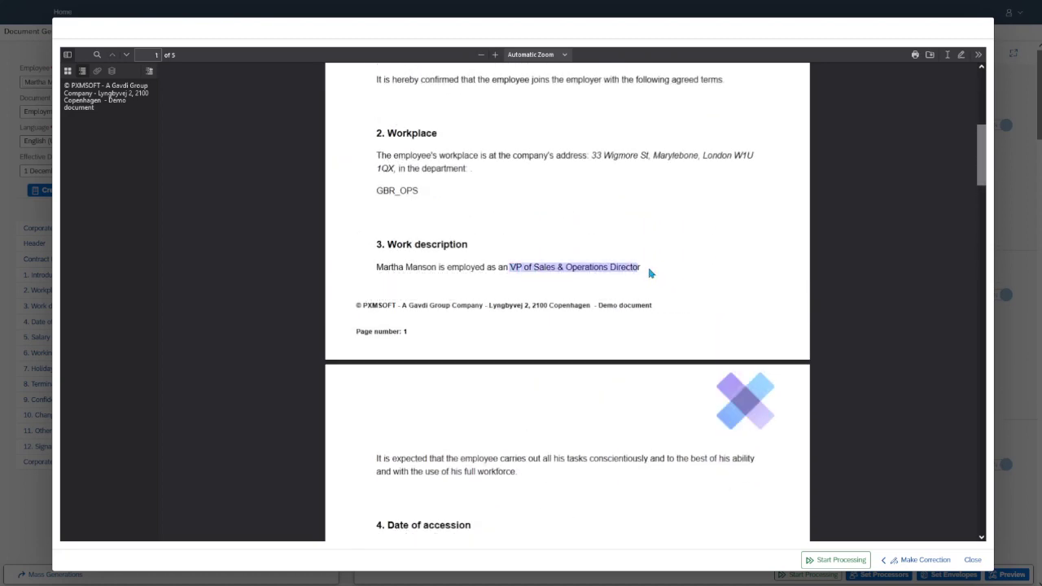
scroll(595, 237, "up", 1)
left_click(595, 237)
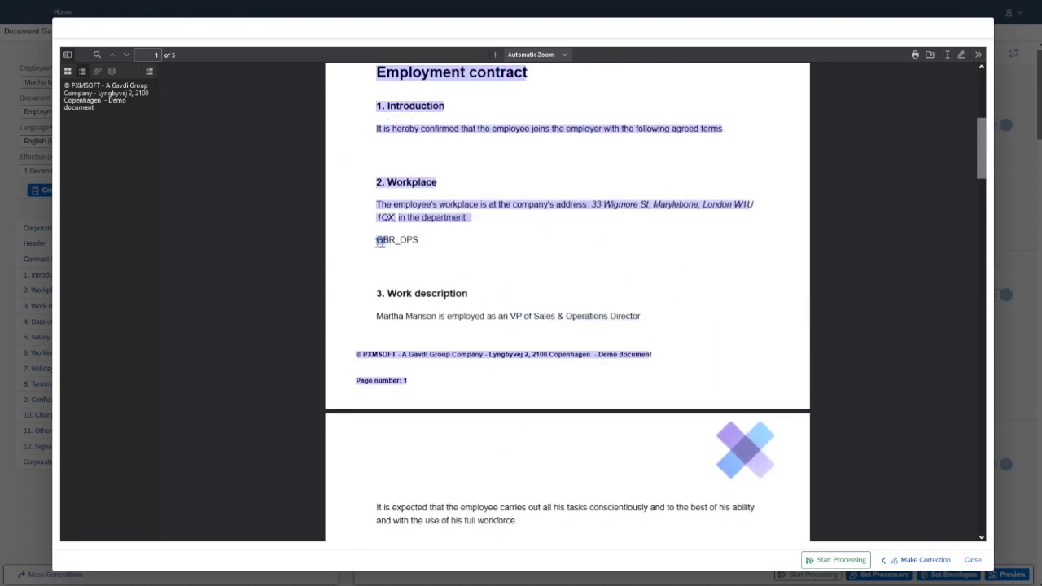
left_click(380, 242)
left_click_drag(364, 248, 413, 242)
left_click(458, 246)
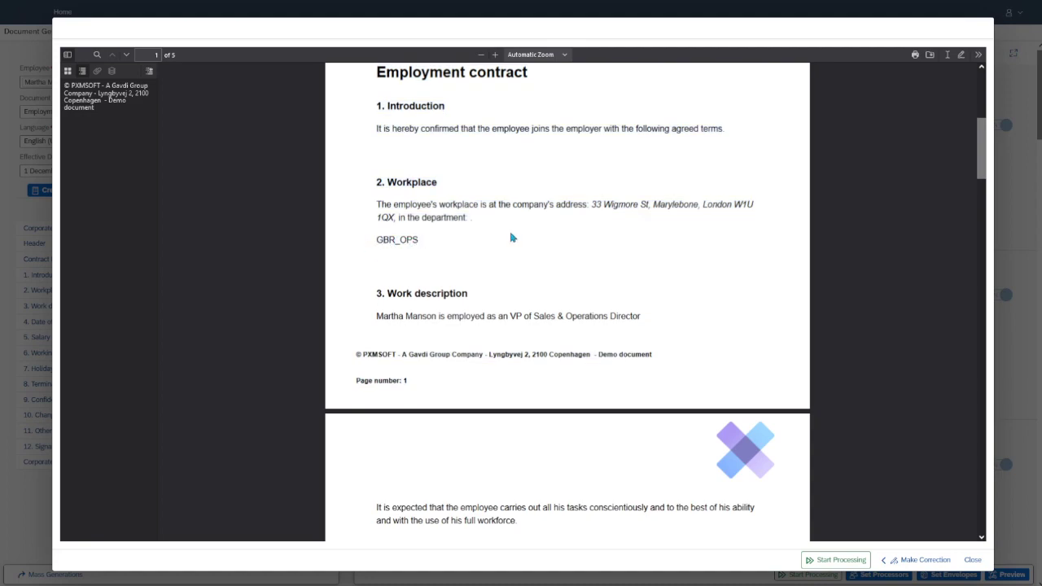
Step: Review the target bonus in the Salary section and continue through Working hours to Holiday in the contract preview
scroll(511, 236, "down", 5)
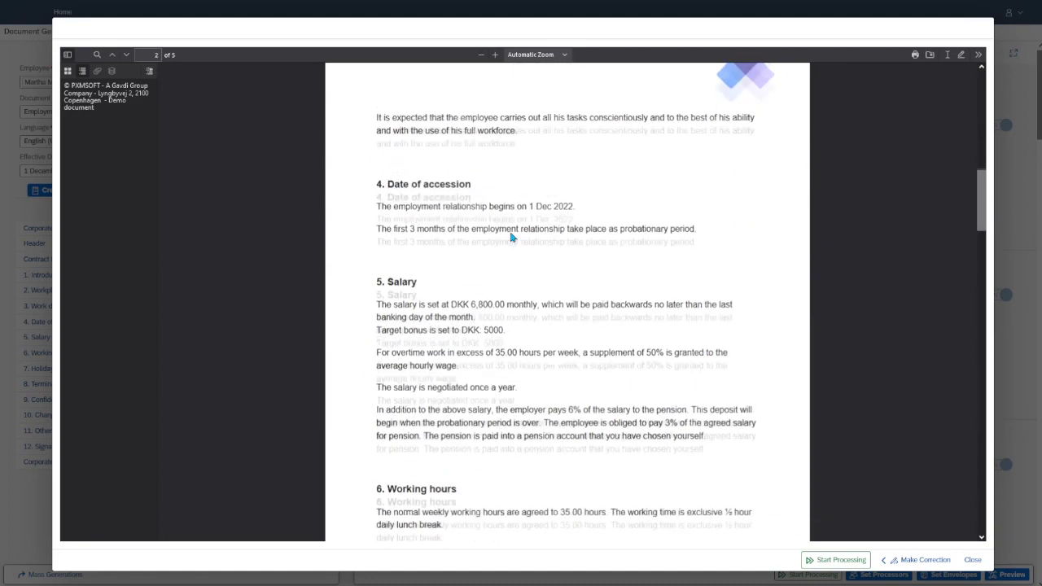
left_click_drag(486, 278, 502, 278)
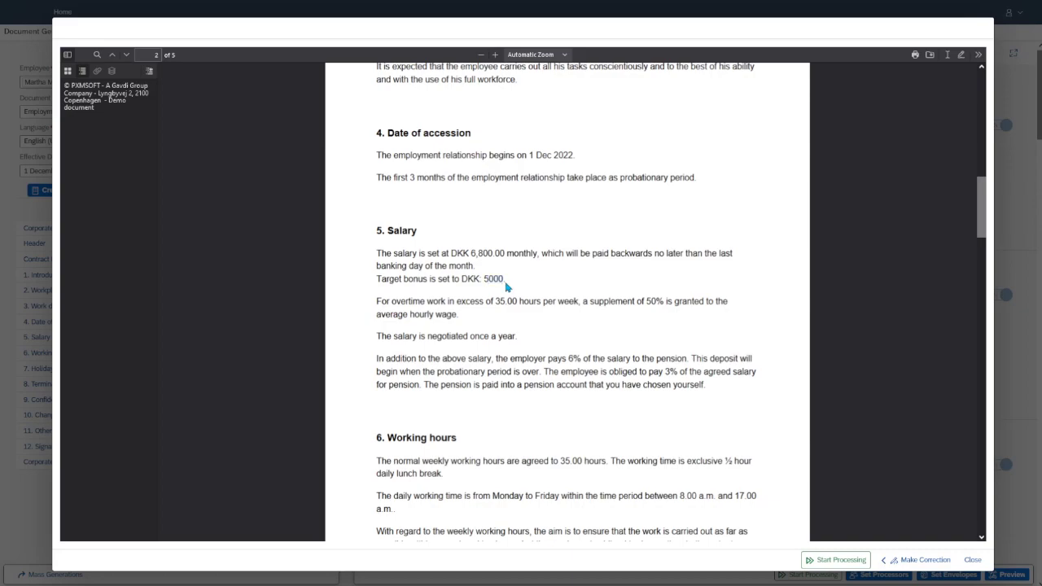
scroll(530, 284, "down", 4)
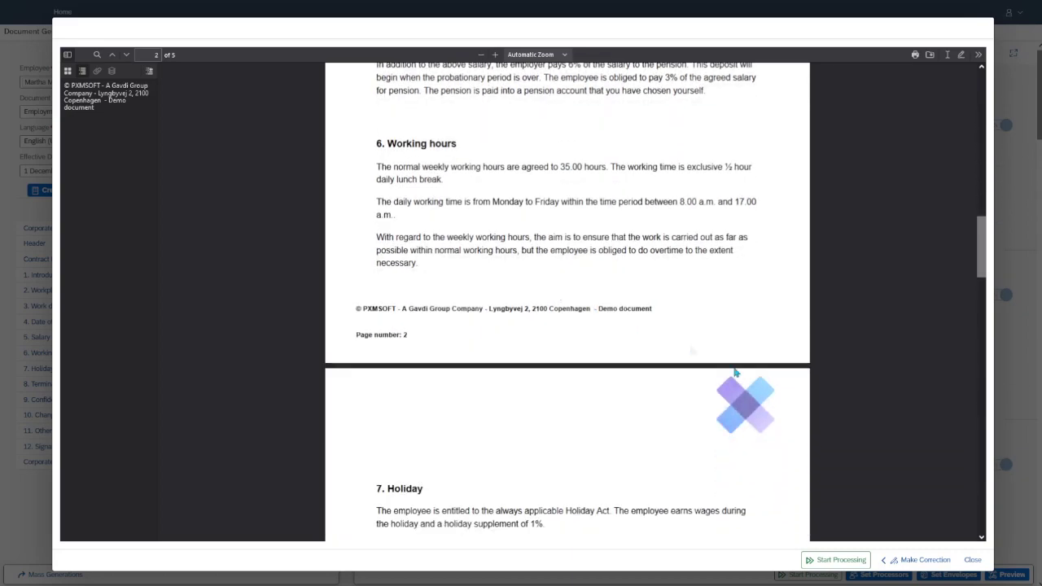
Step: Return from the preview to the contract's editable sections and start processing the contract
left_click(920, 560)
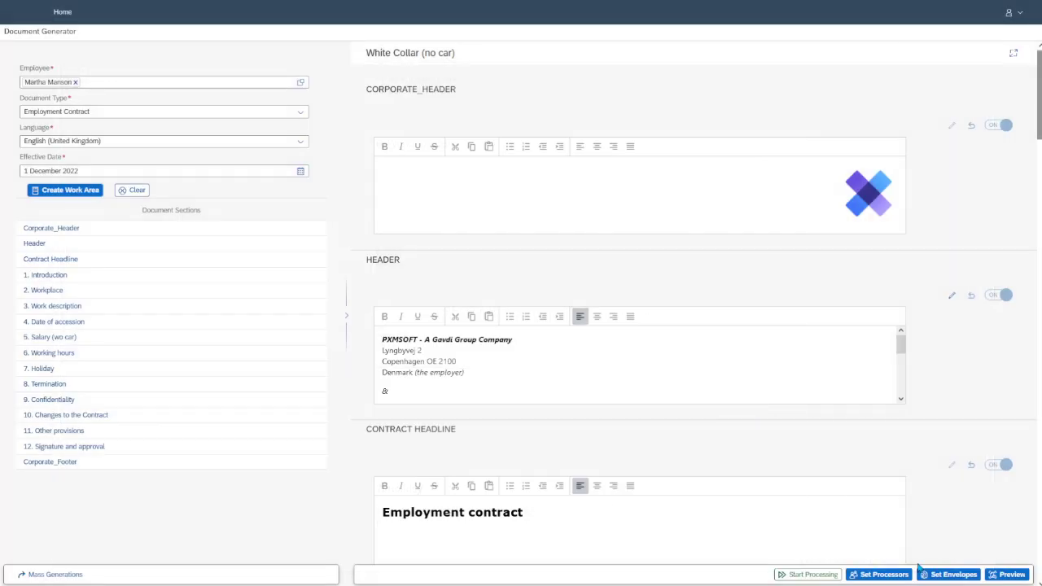
scroll(718, 461, "down", 2)
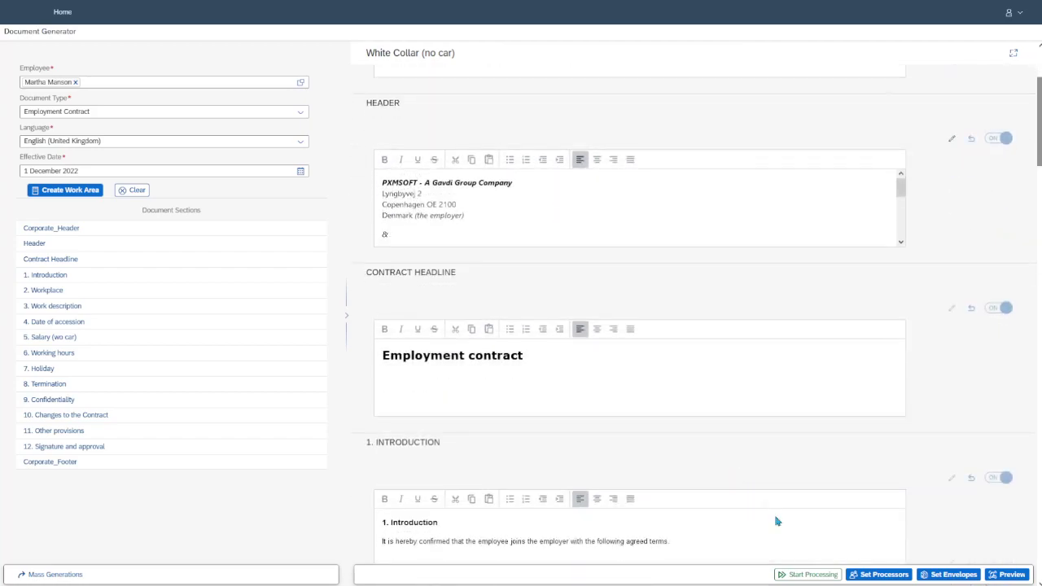
left_click(808, 575)
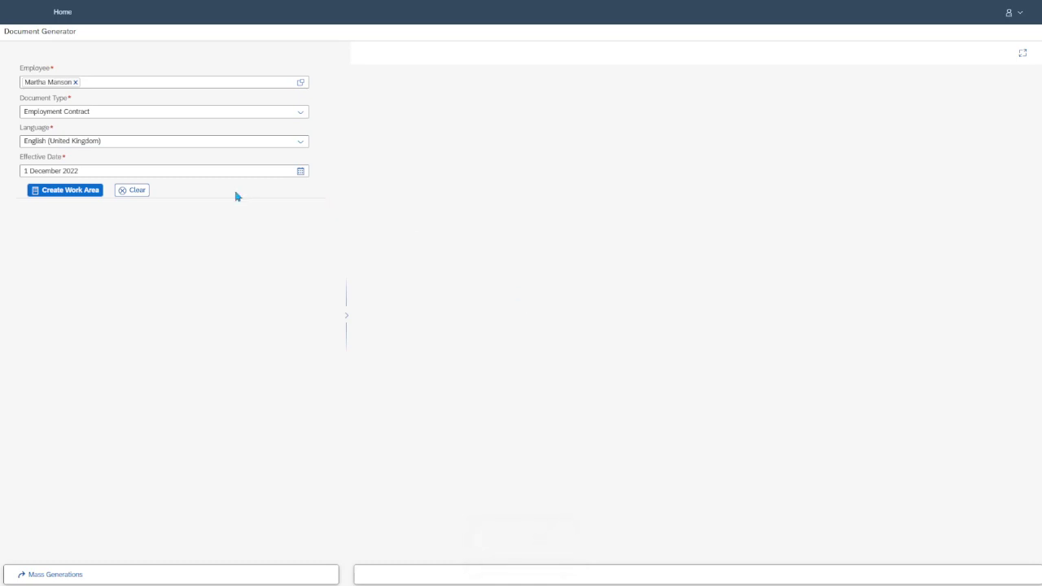
Step: Open the Recruiting document generator from the home page and browse the available requisitions, leaving the requisition unselected
left_click(62, 13)
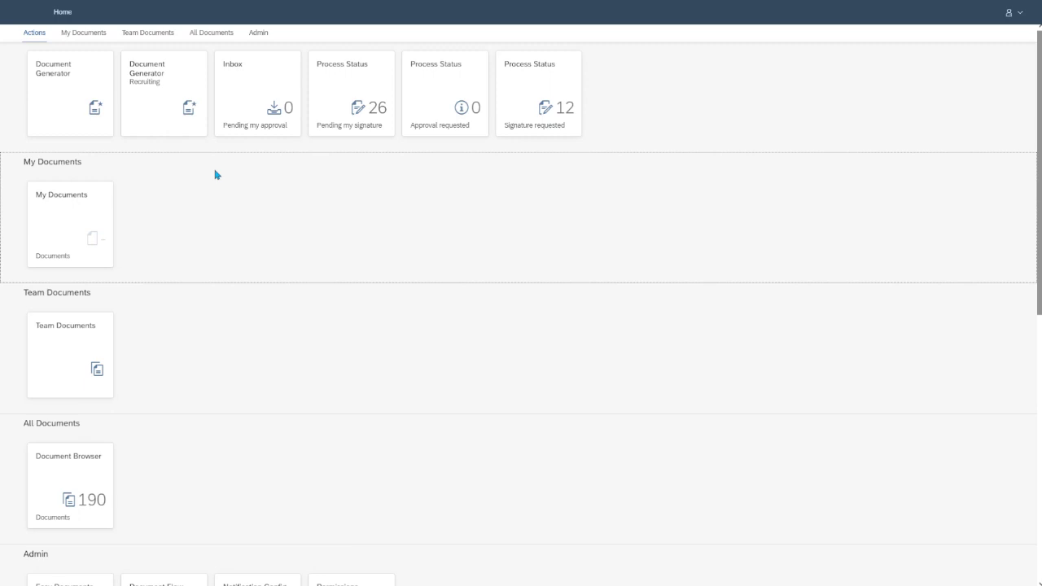
left_click(210, 293)
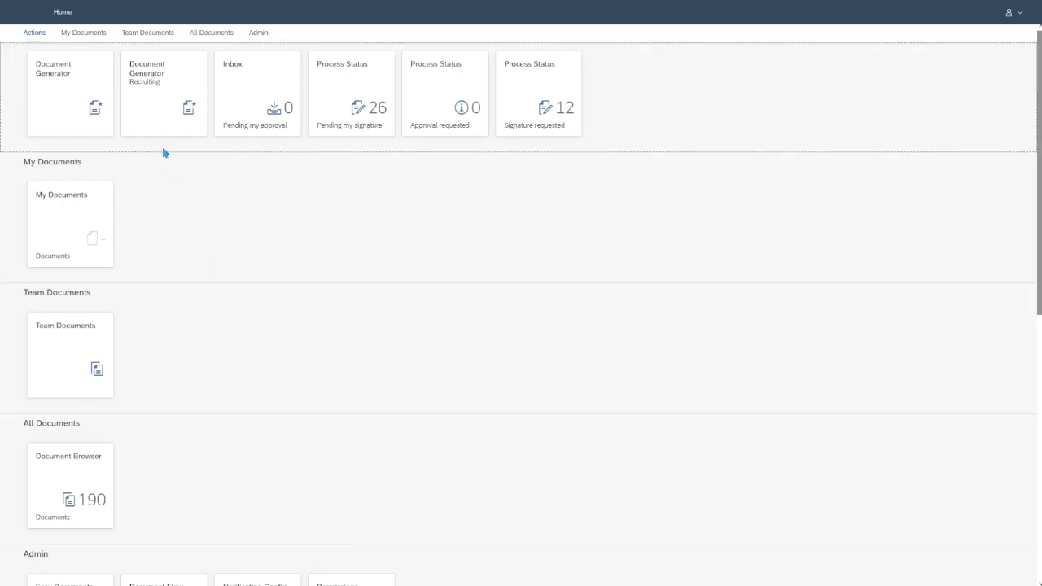
left_click(160, 104)
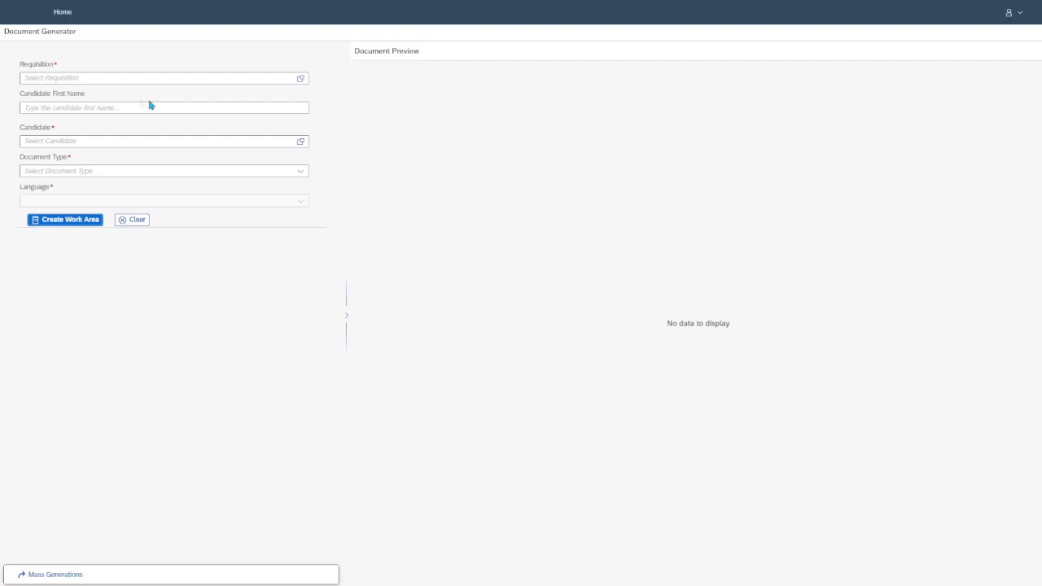
left_click(35, 77)
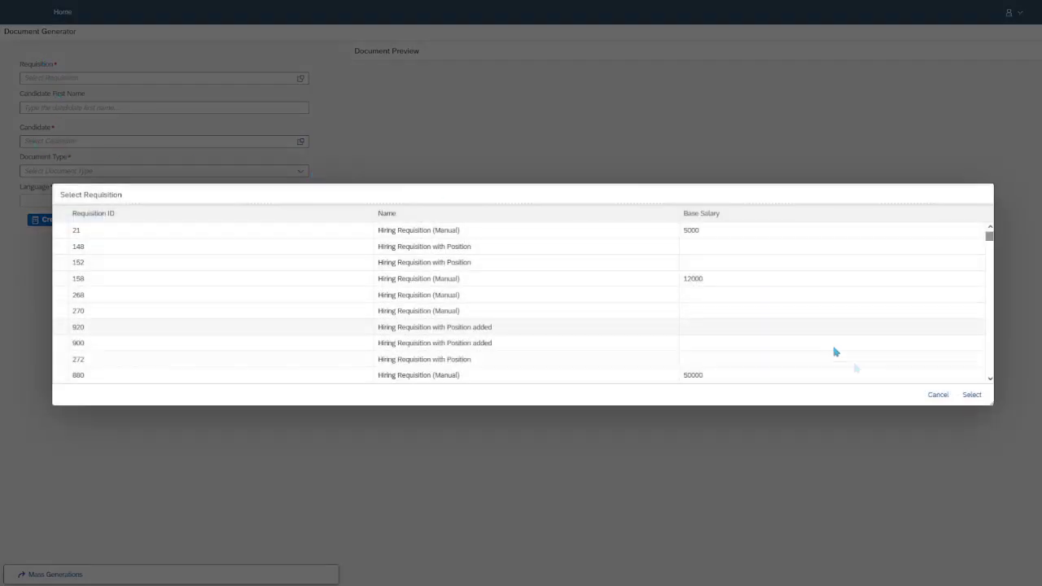
scroll(300, 248, "down", 10)
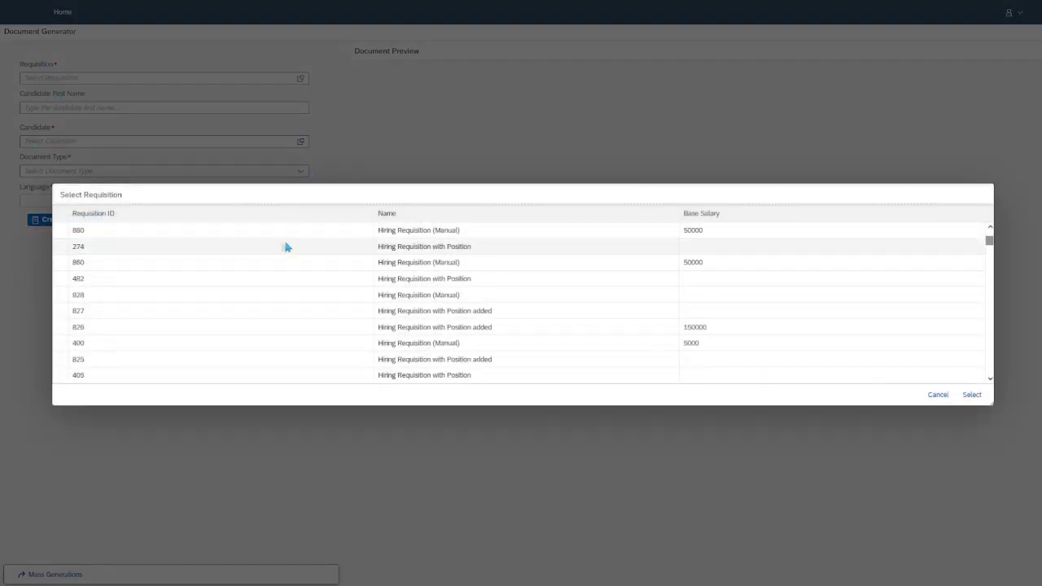
scroll(483, 241, "down", 10)
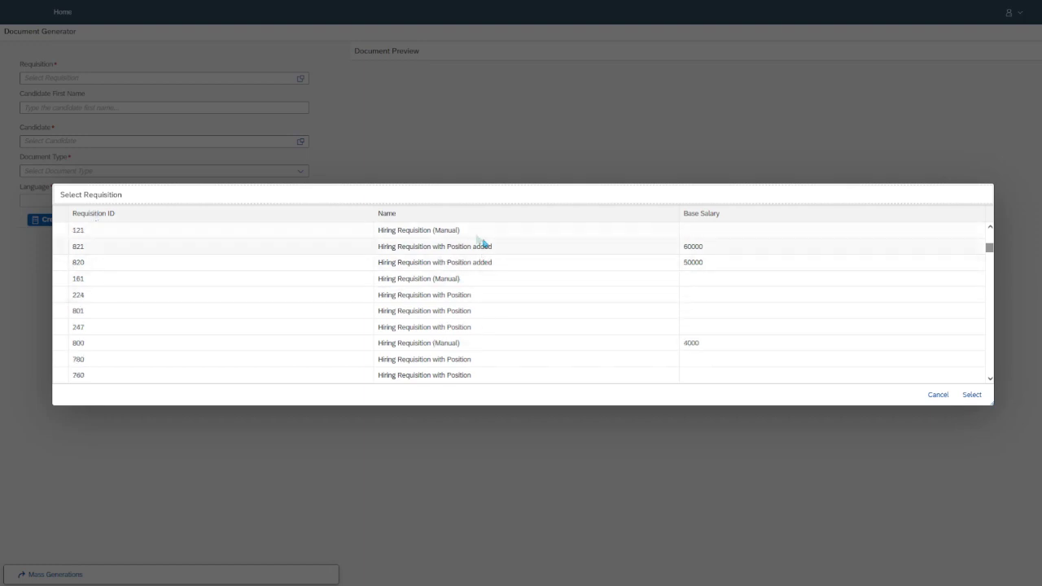
scroll(708, 244, "down", 1)
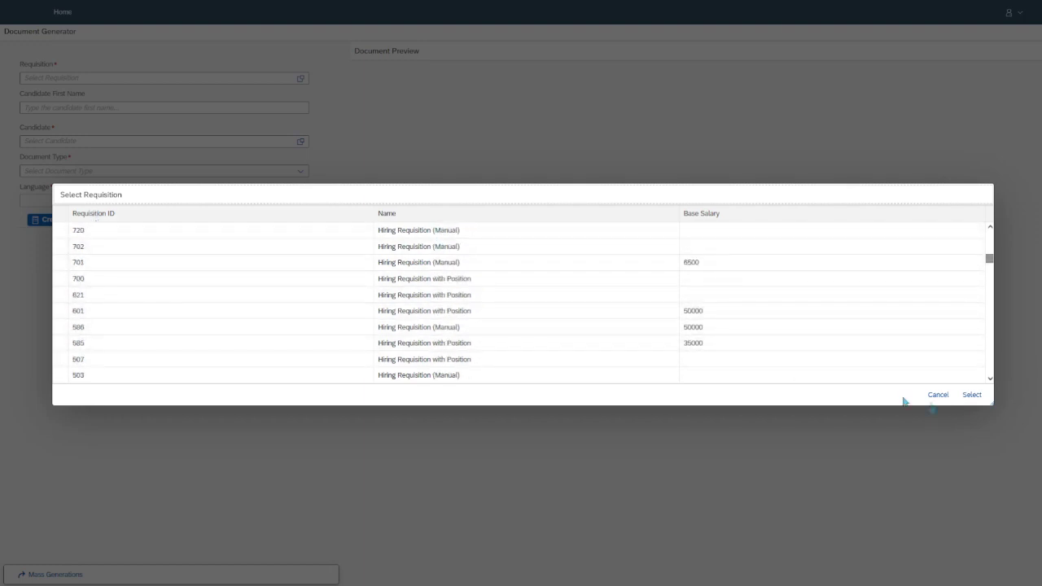
left_click(938, 394)
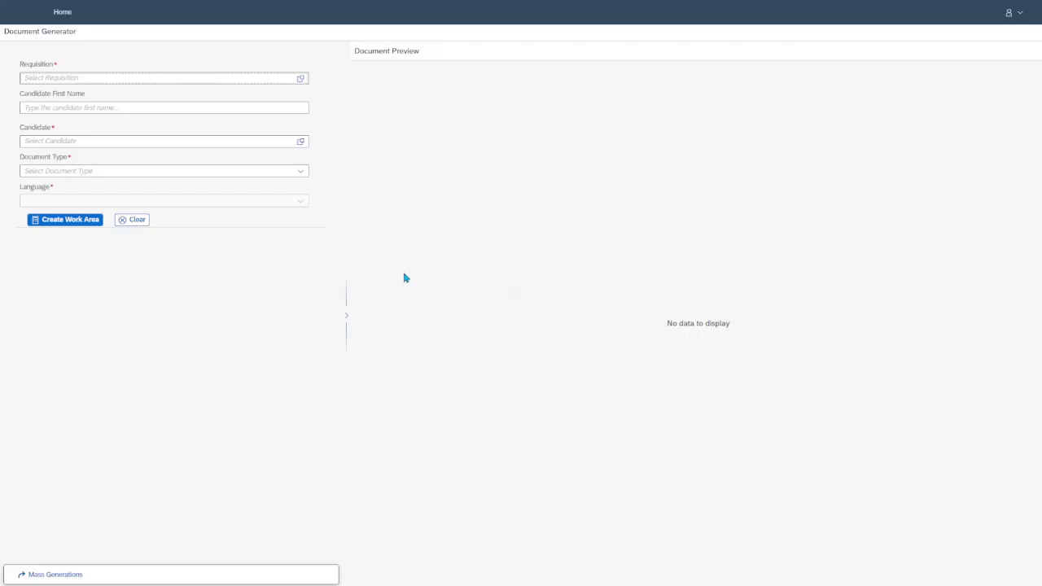
Step: Return to the home page and open the process status of documents pending my signature
left_click(63, 14)
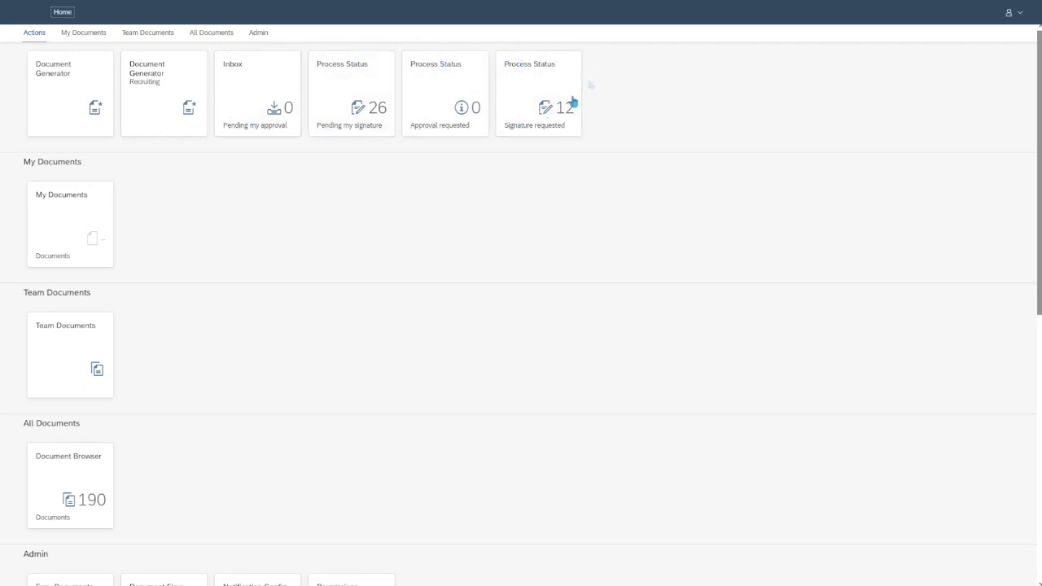
left_click(328, 112)
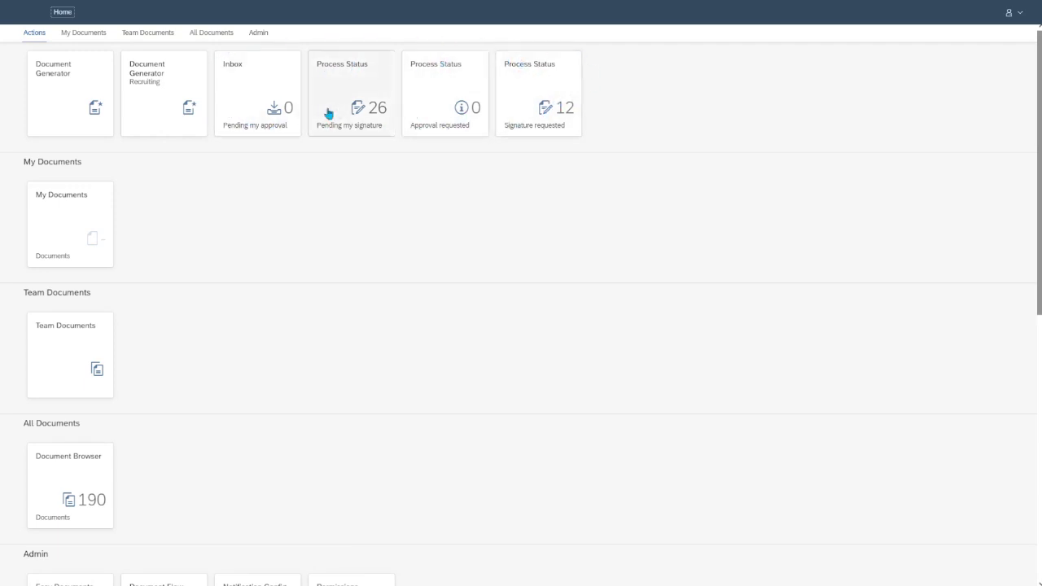
left_click(381, 108)
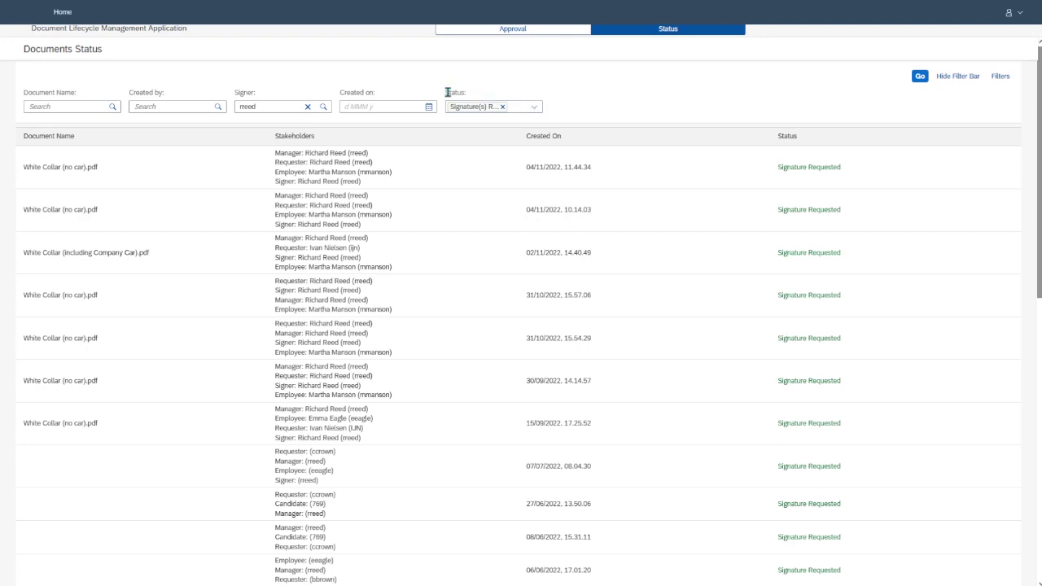
Step: Filter the documents status list to include all statuses and look through the listed documents
left_click(534, 107)
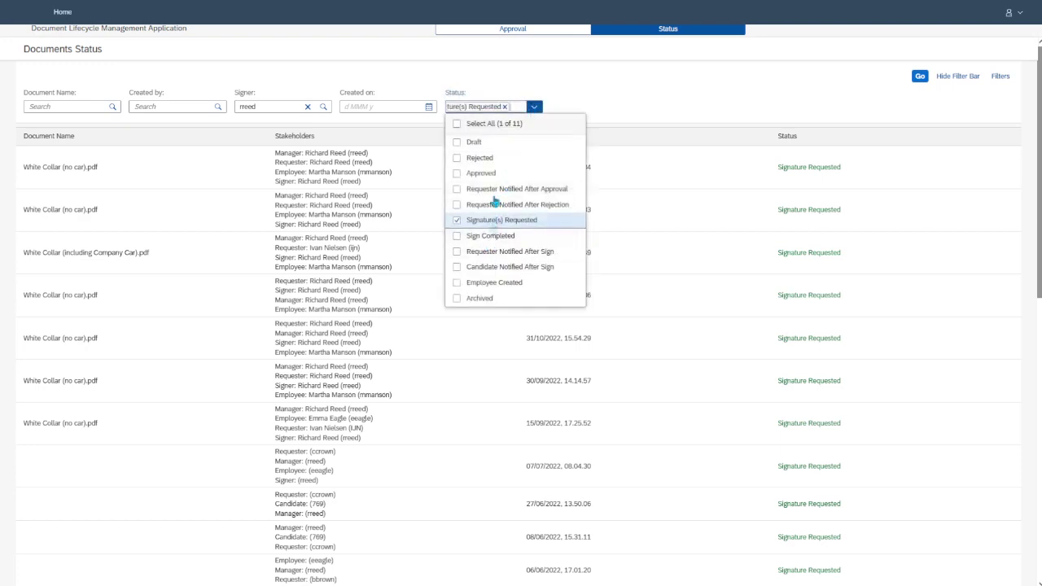
left_click(533, 107)
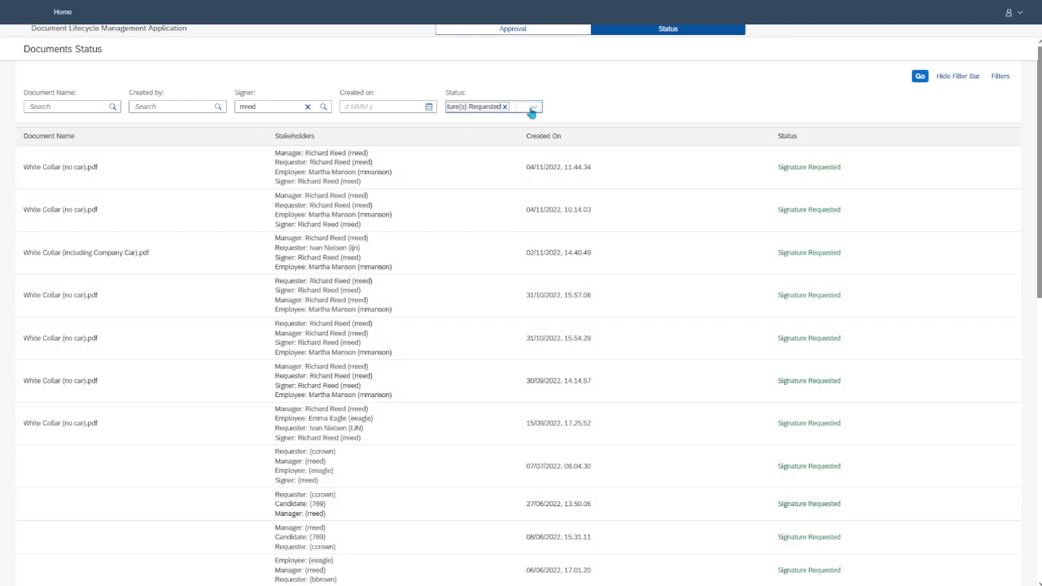
left_click(532, 110)
left_click(457, 123)
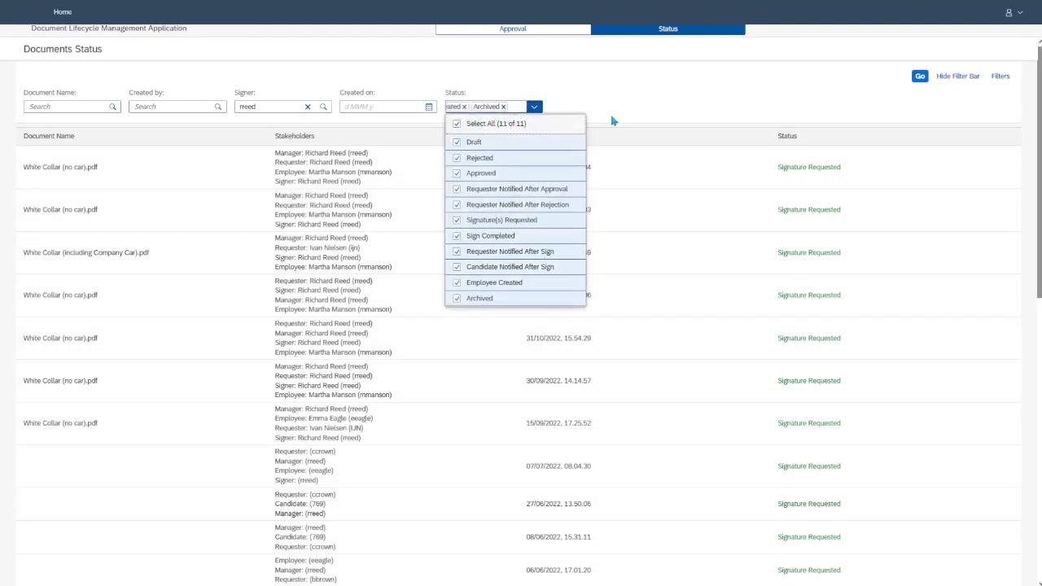
left_click(920, 76)
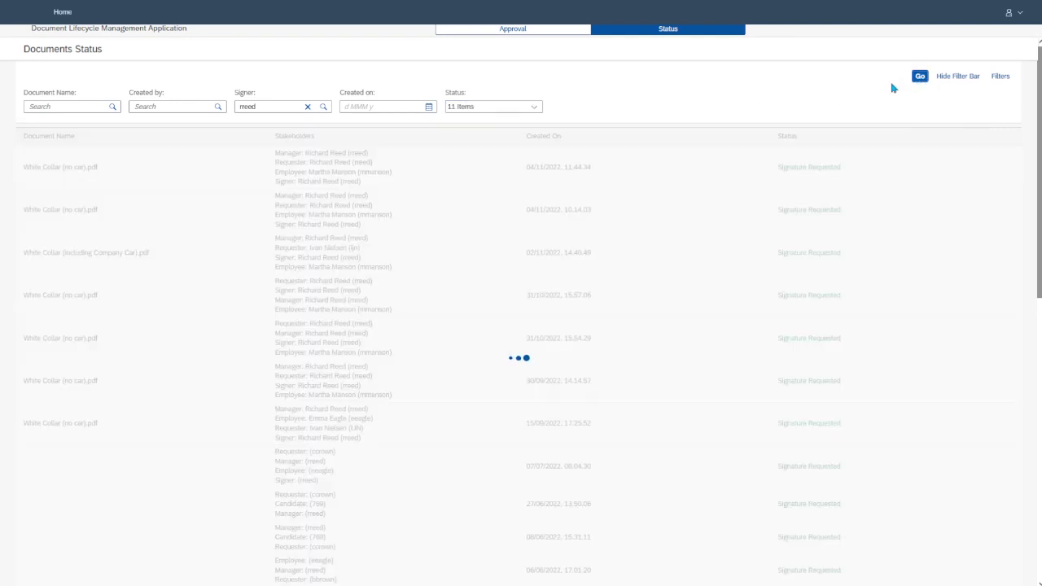
scroll(700, 187, "down", 5)
scroll(702, 186, "down", 6)
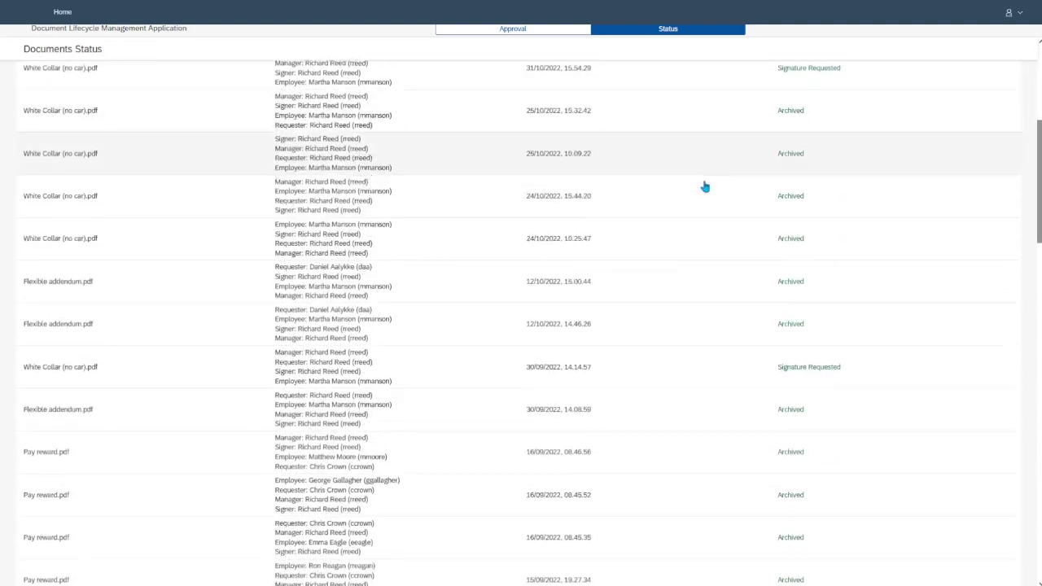
scroll(719, 364, "up", 10)
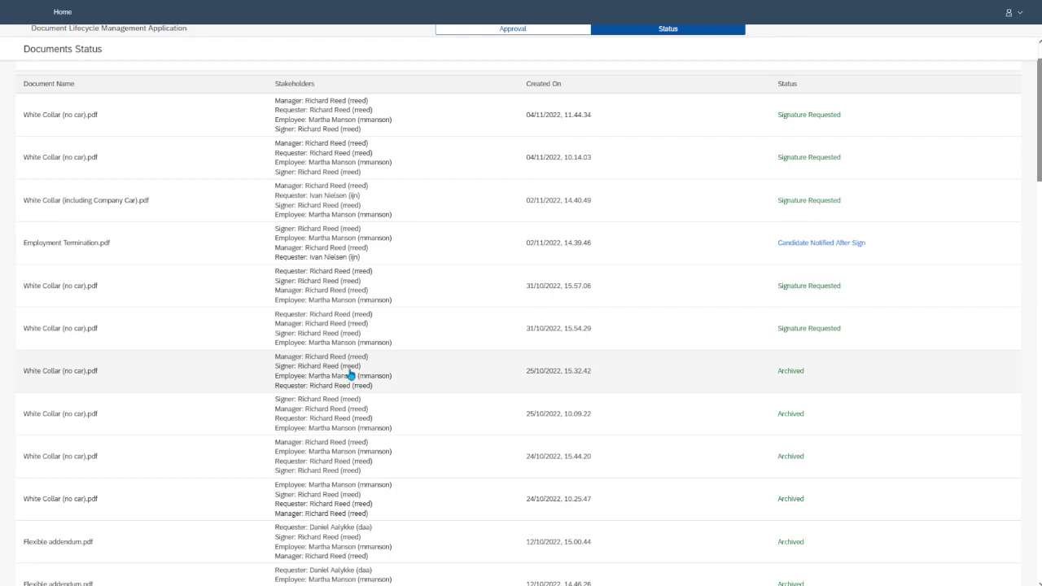
scroll(356, 365, "down", 1)
scroll(414, 365, "up", 2)
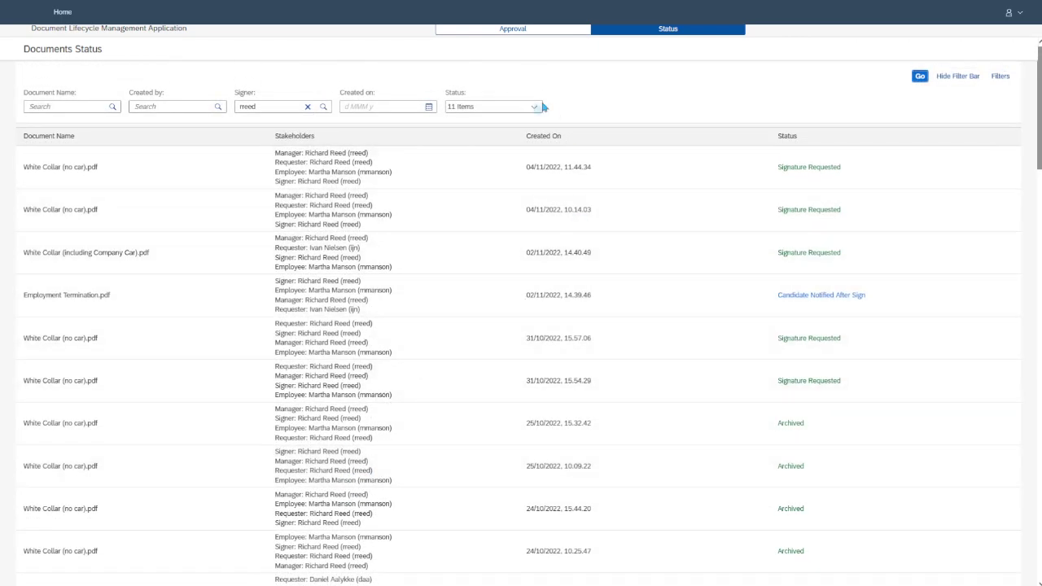
Step: Clear all statuses from the filter and list only documents with the status Signature(s) Requested
left_click(538, 106)
left_click(457, 123)
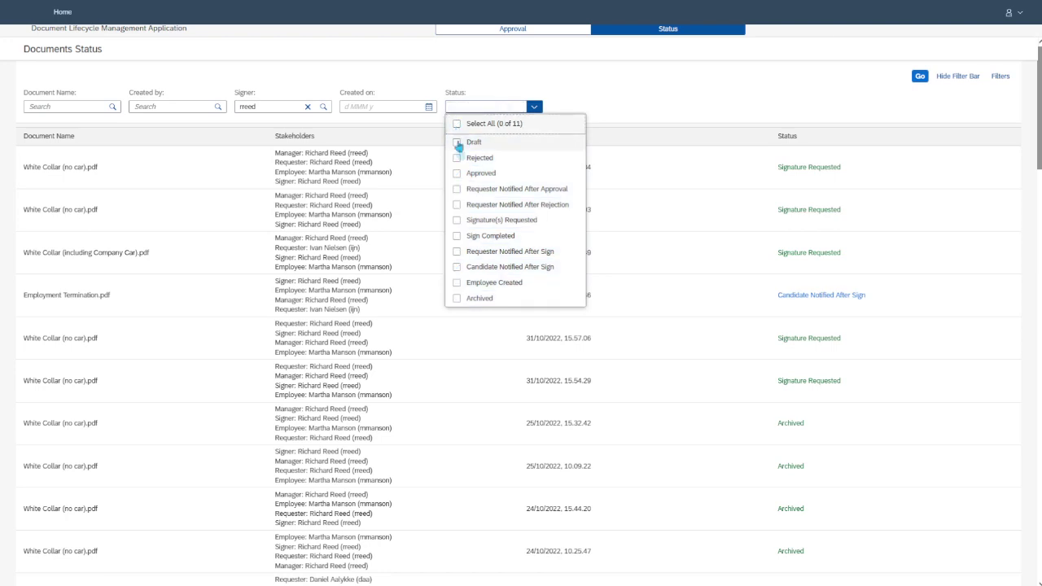
left_click(458, 221)
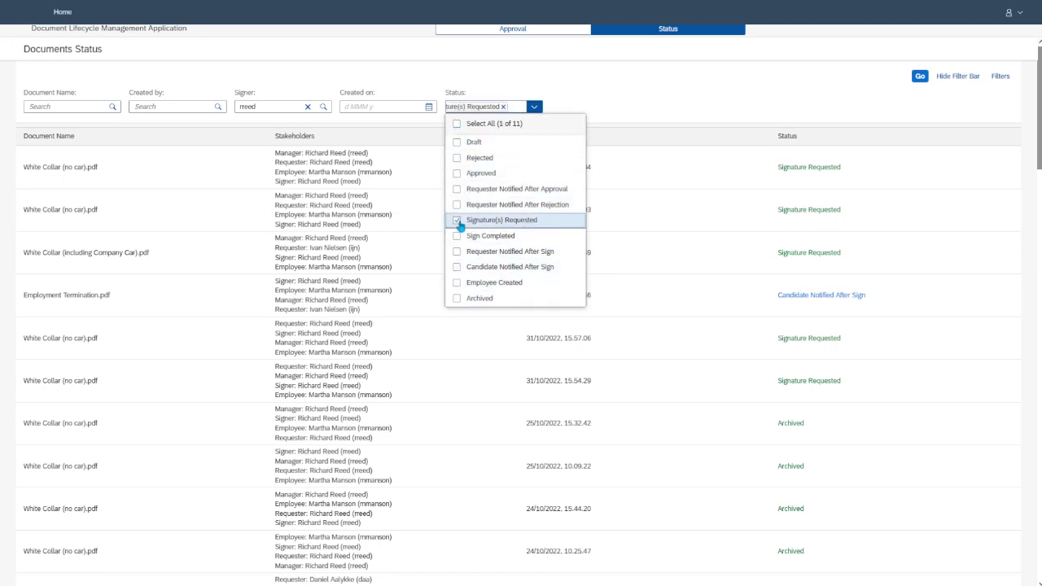
left_click(919, 77)
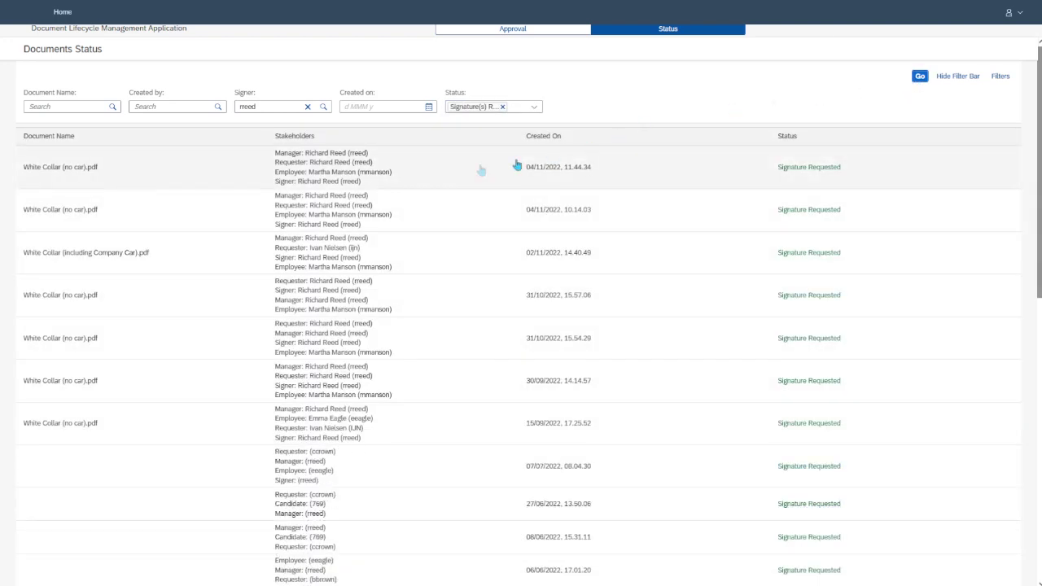
Step: Open the status overview of the newest White Collar (no car).pdf, view its digital signature activities, and close them
left_click(406, 173)
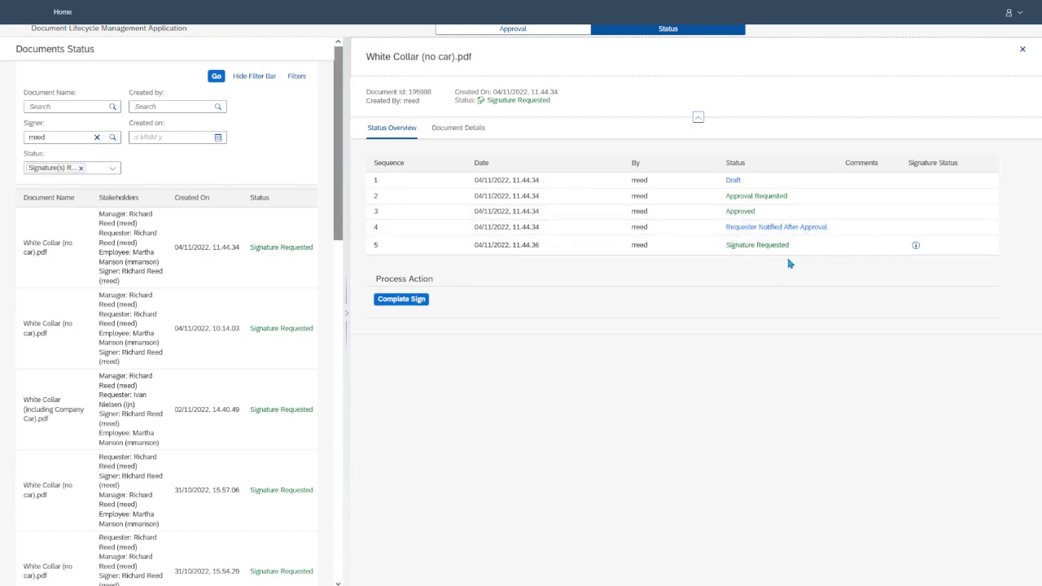
left_click(916, 246)
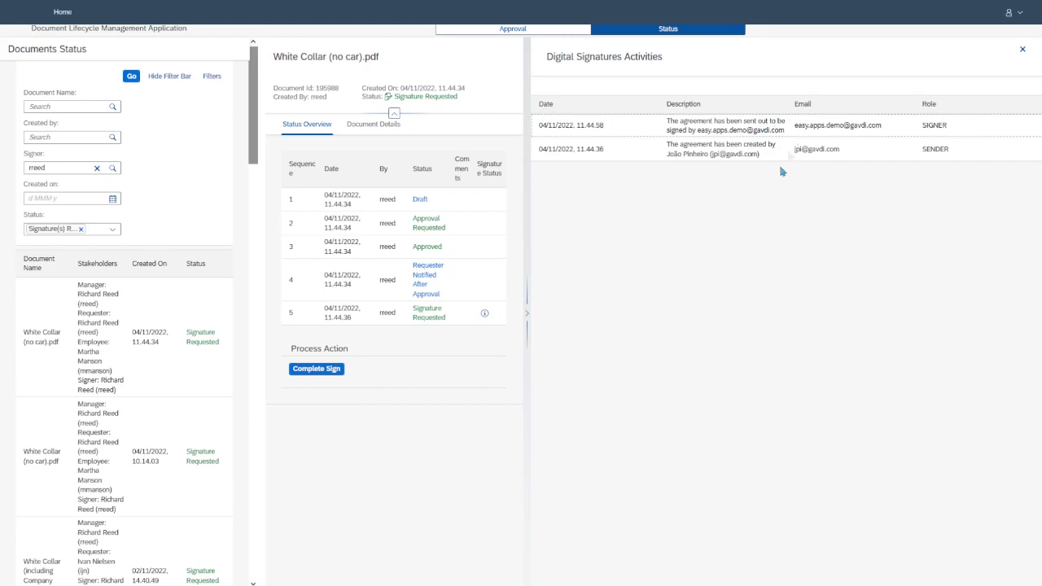
left_click(1022, 50)
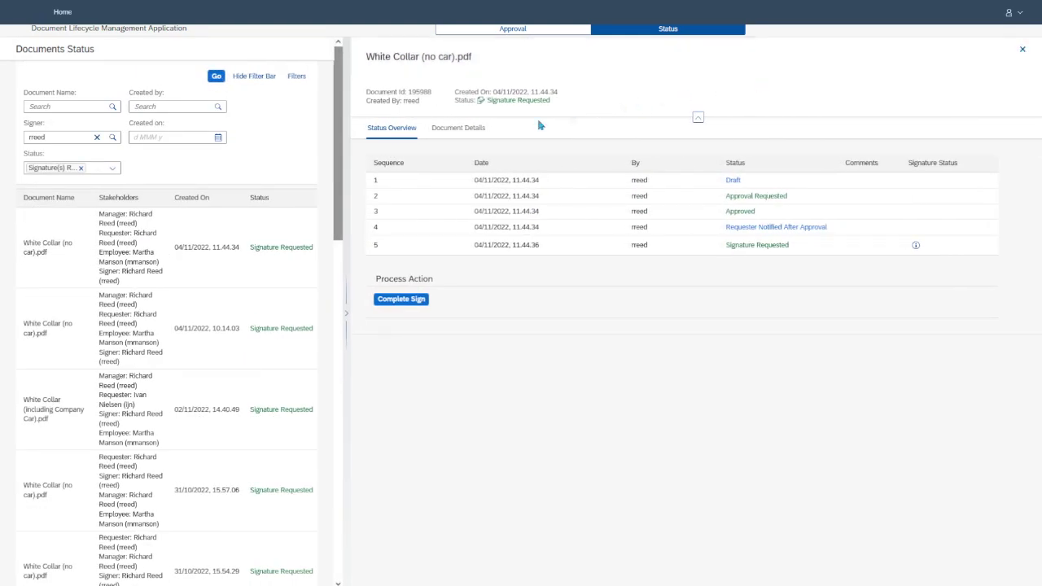